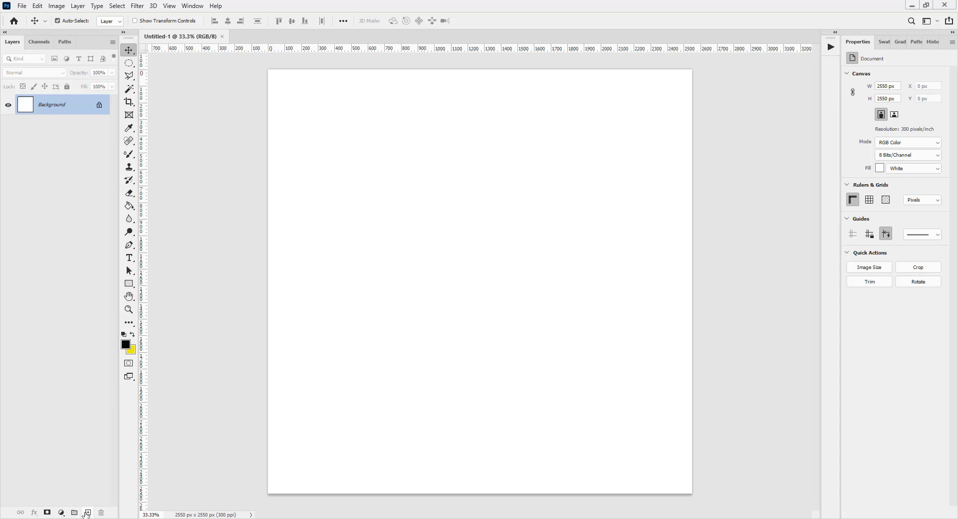
Step: Create a new layer above the background and name it "Gradient BG"
{"action": "left_click", "coordinate": [87, 513]}
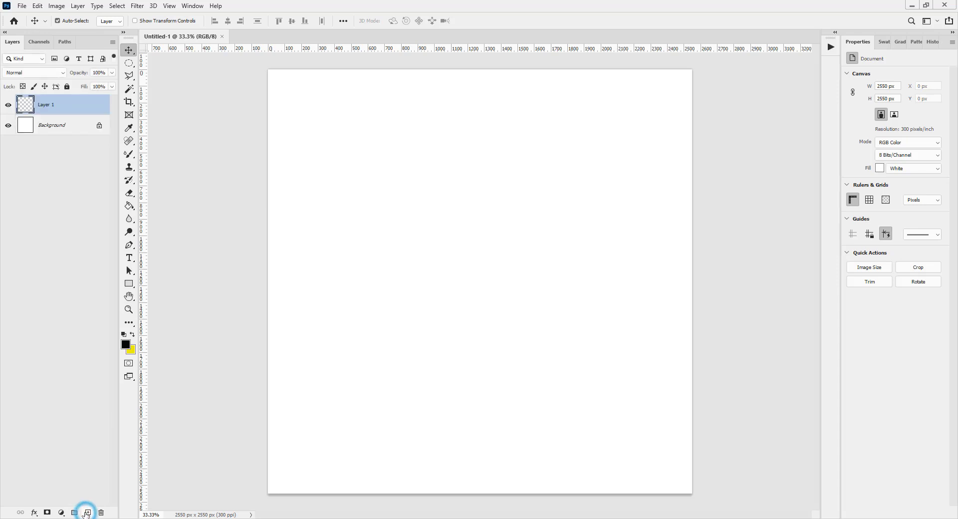
{"action": "double_click", "coordinate": [42, 106]}
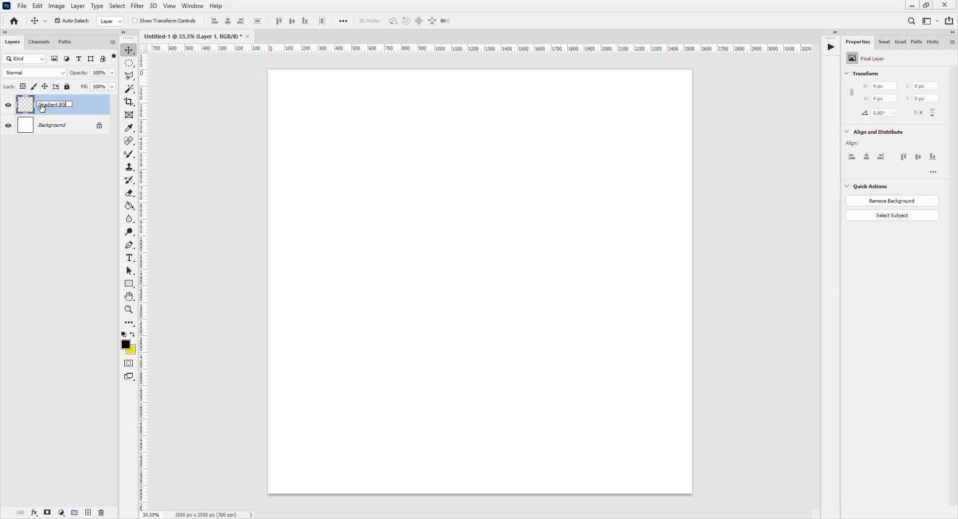
{"action": "type", "text": "Gradient BG"}
{"action": "key", "text": "Return"}
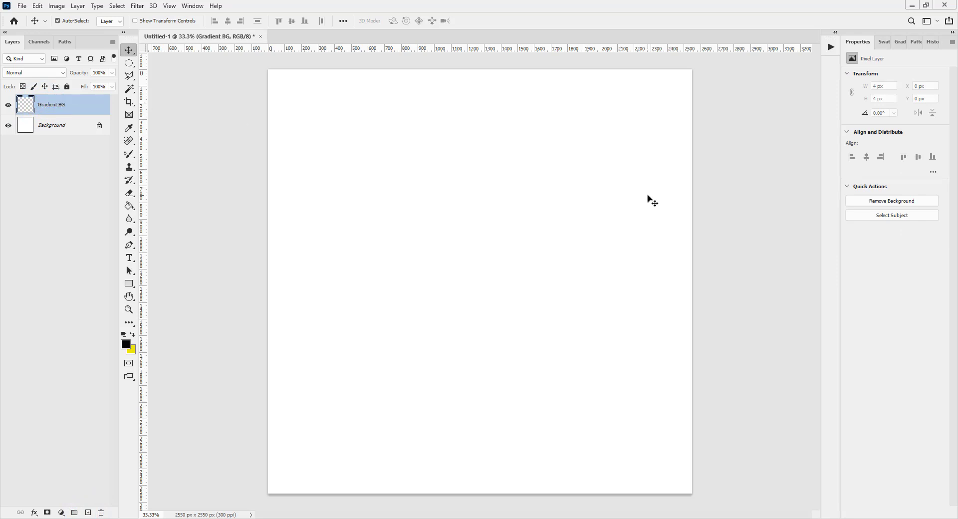
Step: Swap the foreground color to yellow and fill the Gradient BG layer with it using the Paint Bucket
{"action": "key", "text": "x"}
{"action": "key", "text": "x"}
{"action": "key", "text": "x"}
{"action": "key", "text": "g"}
{"action": "left_click", "coordinate": [477, 272]}
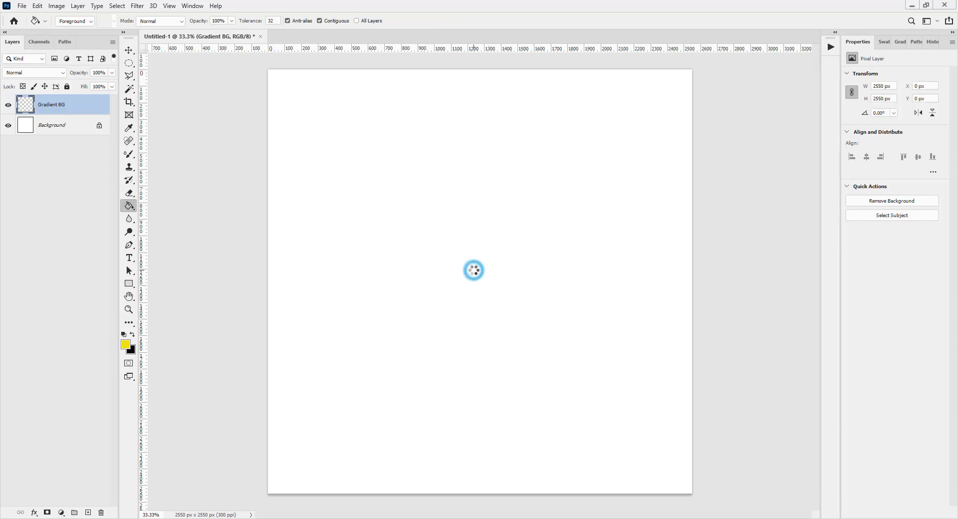
Step: Apply a reversed Gradient Overlay with a scale of 106% to the Gradient BG layer
{"action": "left_click", "coordinate": [35, 513]}
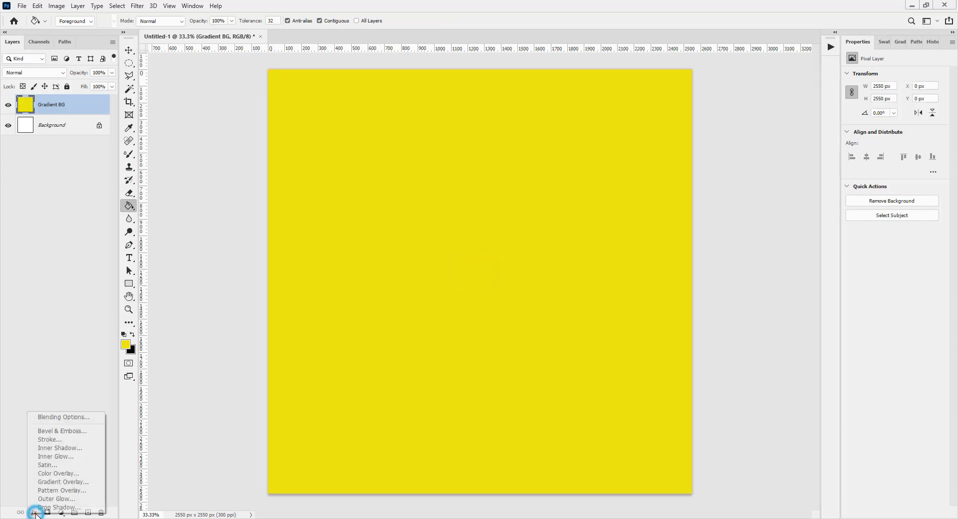
{"action": "left_click", "coordinate": [65, 482]}
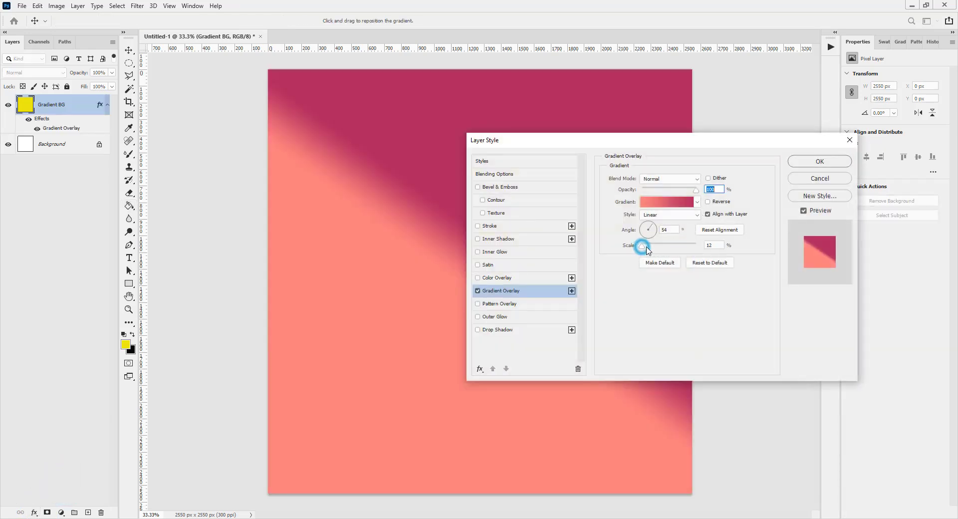
{"action": "left_click_drag", "start_coordinate": [642, 250], "coordinate": [680, 250]}
{"action": "left_click", "coordinate": [716, 206]}
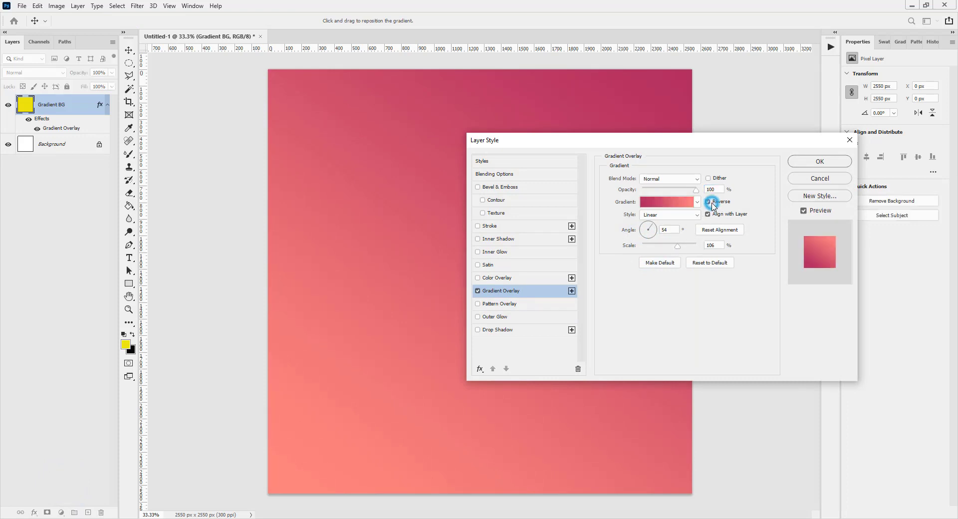
{"action": "left_click", "coordinate": [821, 162]}
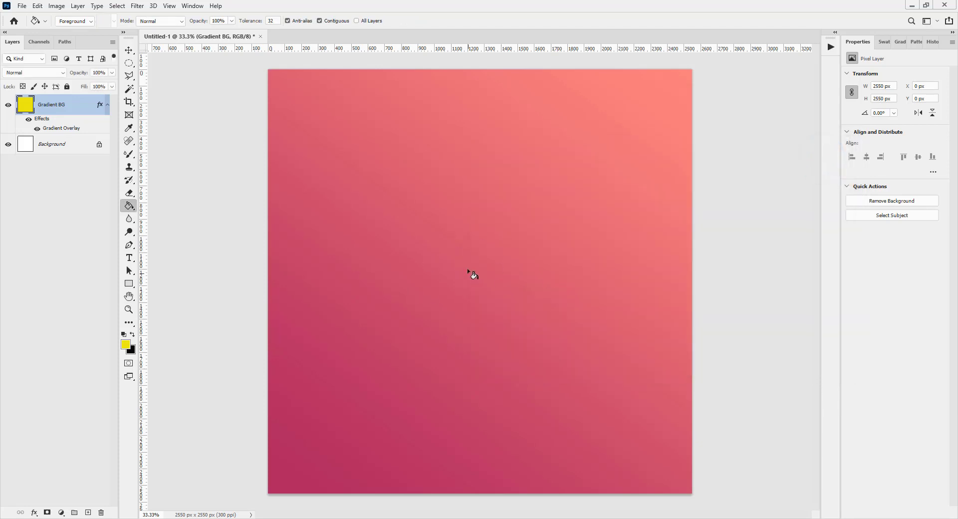
Step: Edit the gradient of the Gradient BG layer's Gradient Overlay, setting its first color stop to light blue #7cc6ff
{"action": "key", "text": "v"}
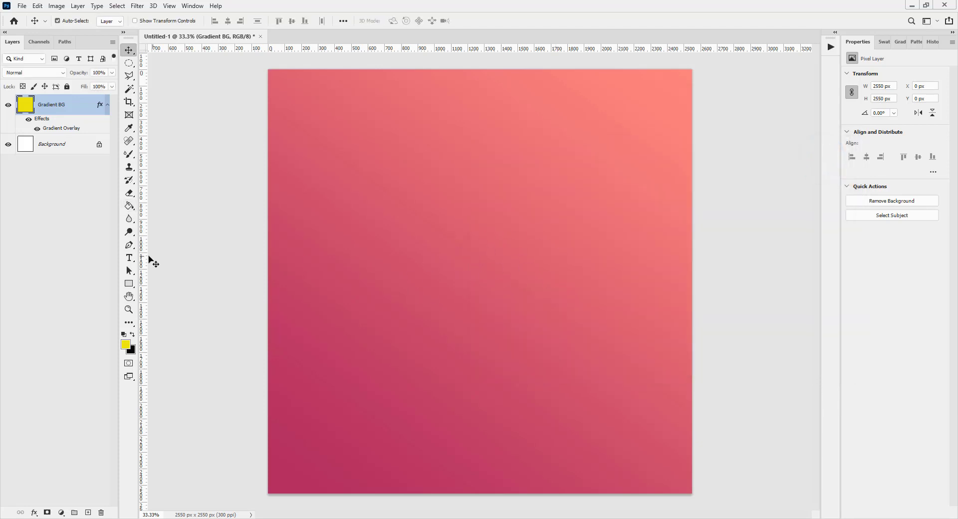
{"action": "left_click", "coordinate": [34, 513]}
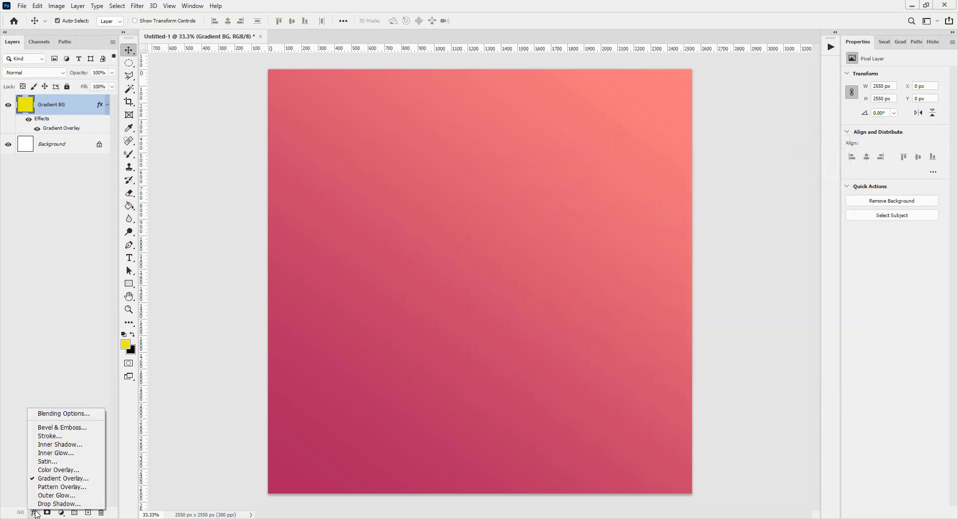
{"action": "left_click", "coordinate": [66, 479]}
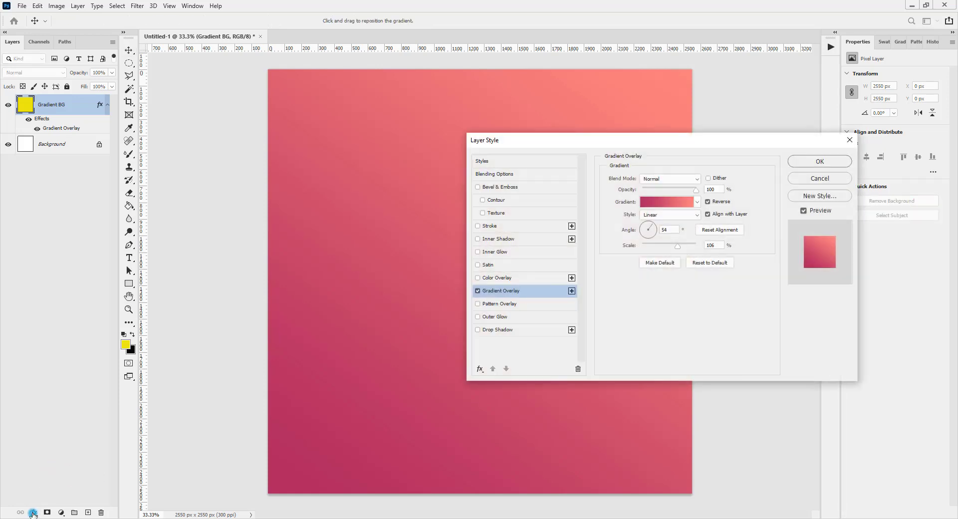
{"action": "left_click_drag", "start_coordinate": [659, 144], "coordinate": [562, 156]}
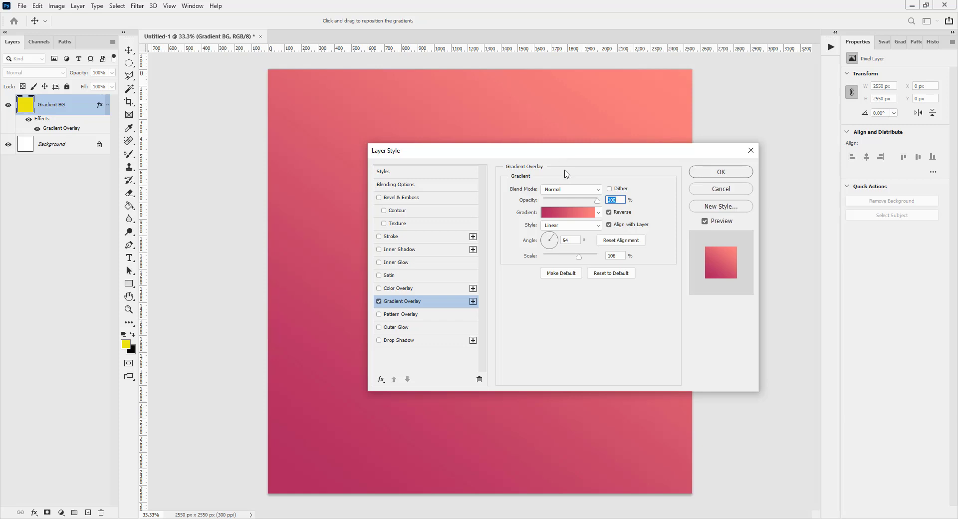
{"action": "left_click", "coordinate": [582, 218]}
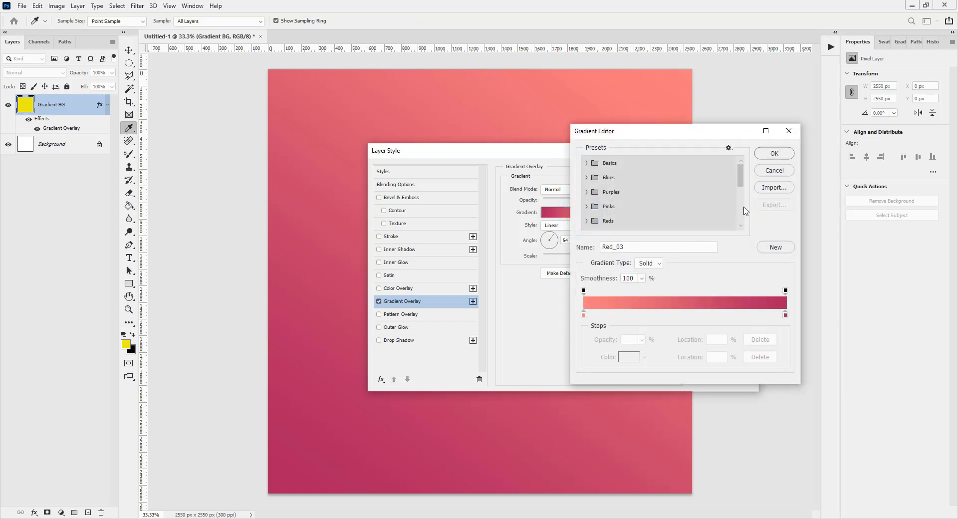
{"action": "left_click_drag", "start_coordinate": [741, 168], "coordinate": [741, 211]}
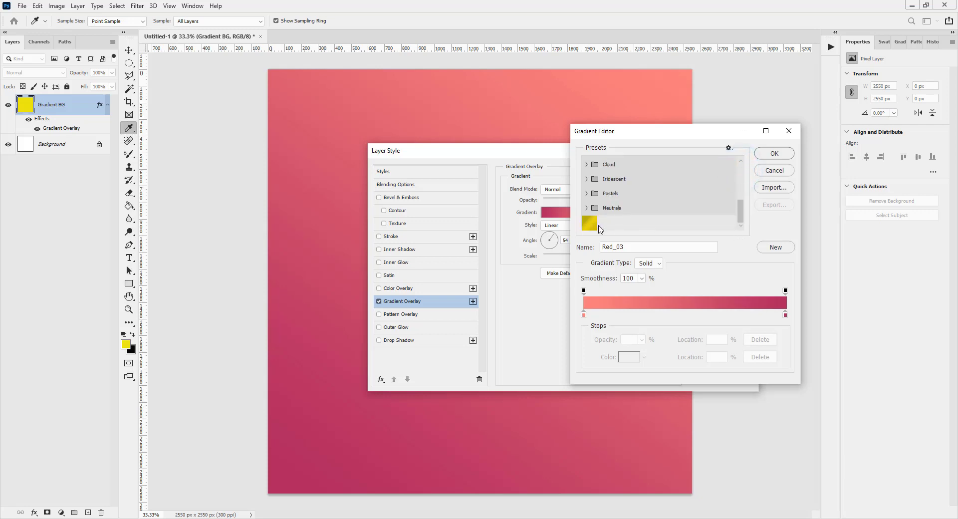
{"action": "right_click", "coordinate": [590, 226]}
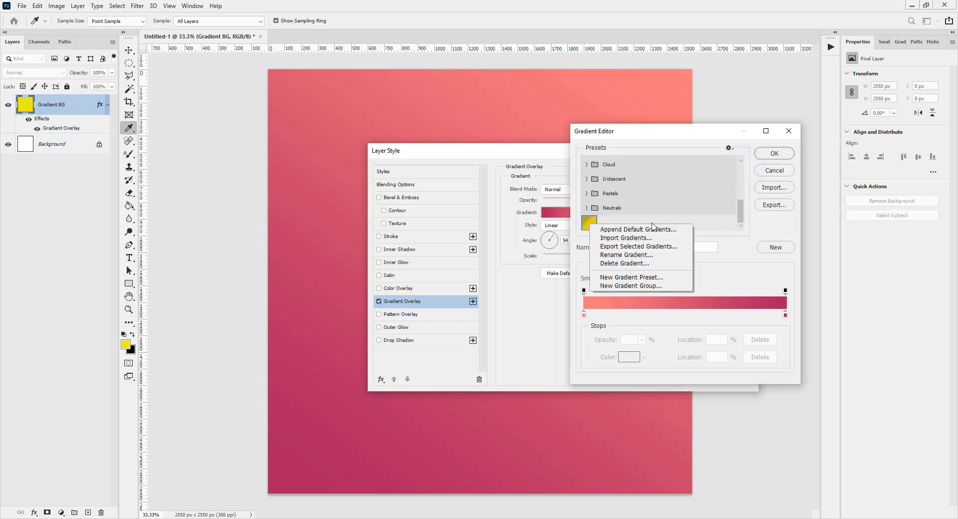
{"action": "left_click", "coordinate": [714, 232]}
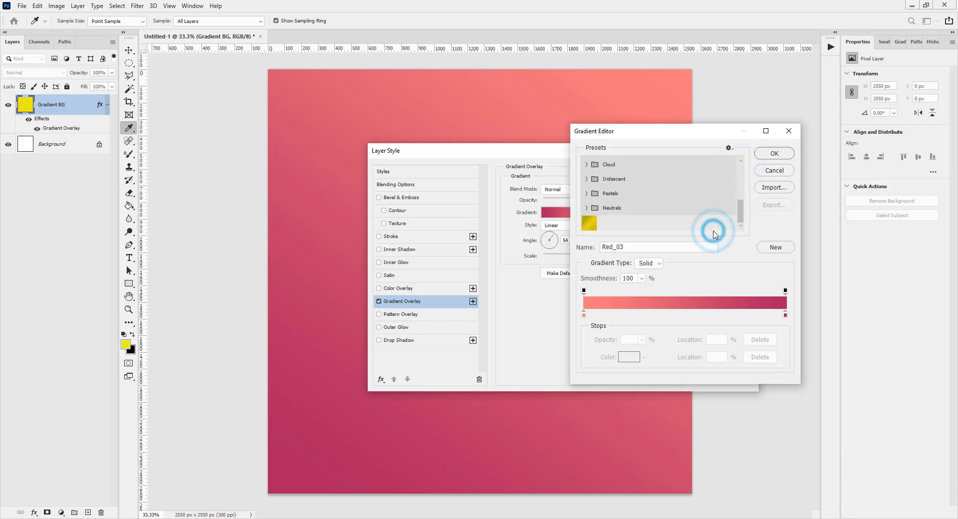
{"action": "double_click", "coordinate": [585, 315]}
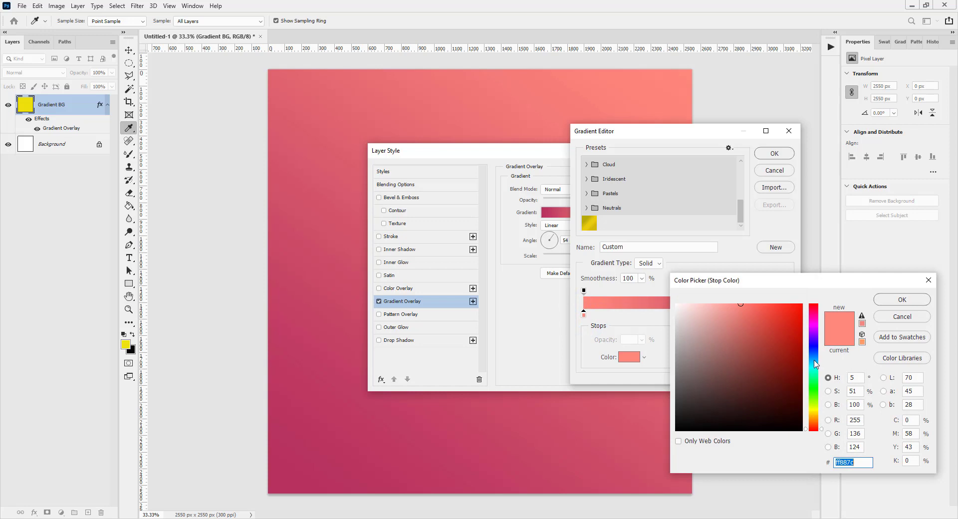
{"action": "type", "text": "7cc6ff"}
{"action": "left_click", "coordinate": [893, 301]}
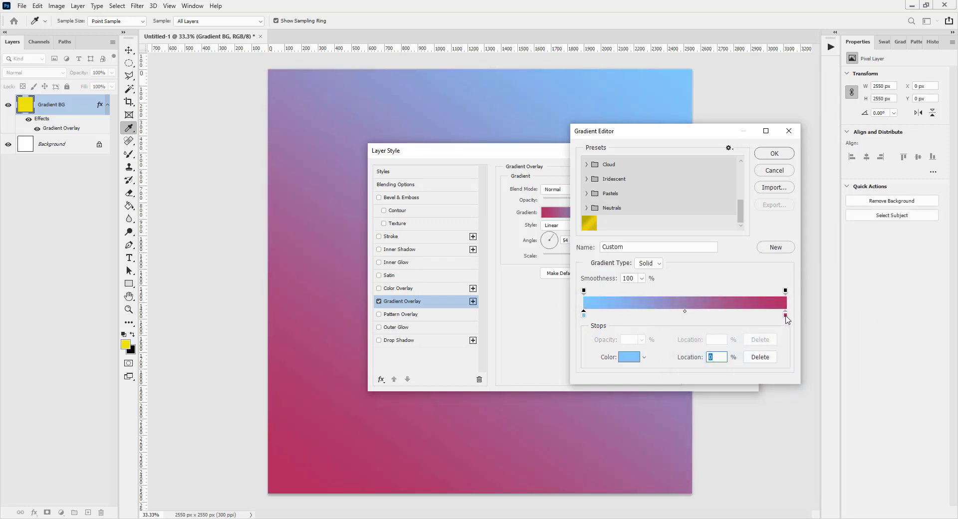
Step: Set the gradient's end color stop to pink #f76b9a
{"action": "double_click", "coordinate": [785, 315]}
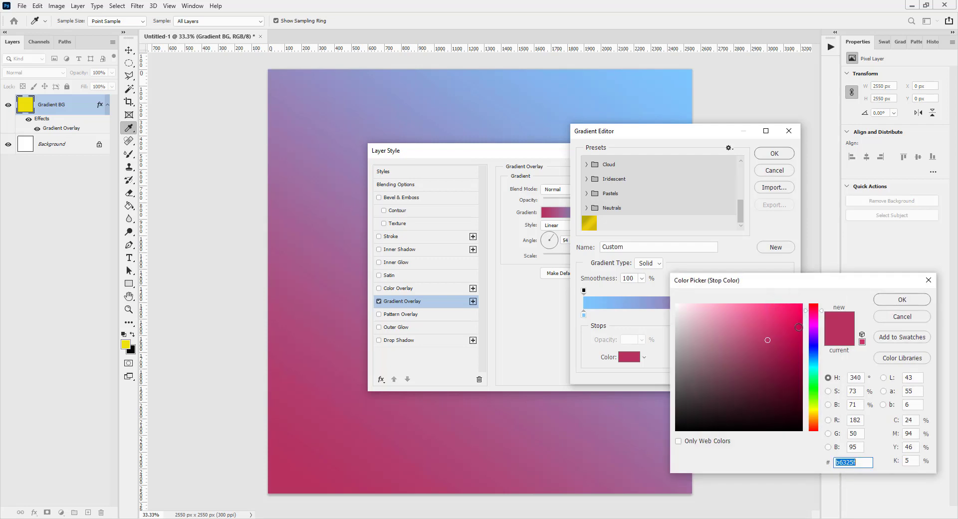
{"action": "left_click", "coordinate": [780, 309]}
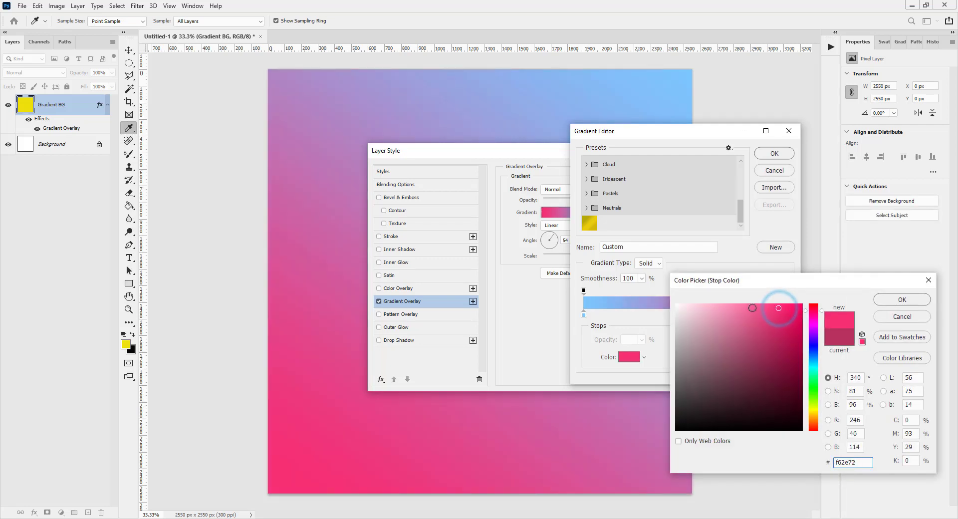
{"action": "left_click", "coordinate": [748, 308]}
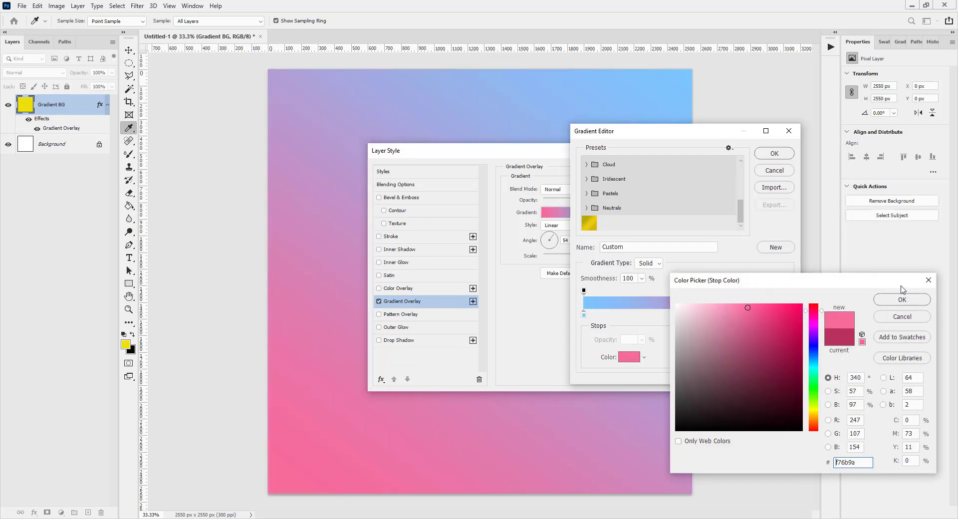
{"action": "left_click", "coordinate": [903, 299]}
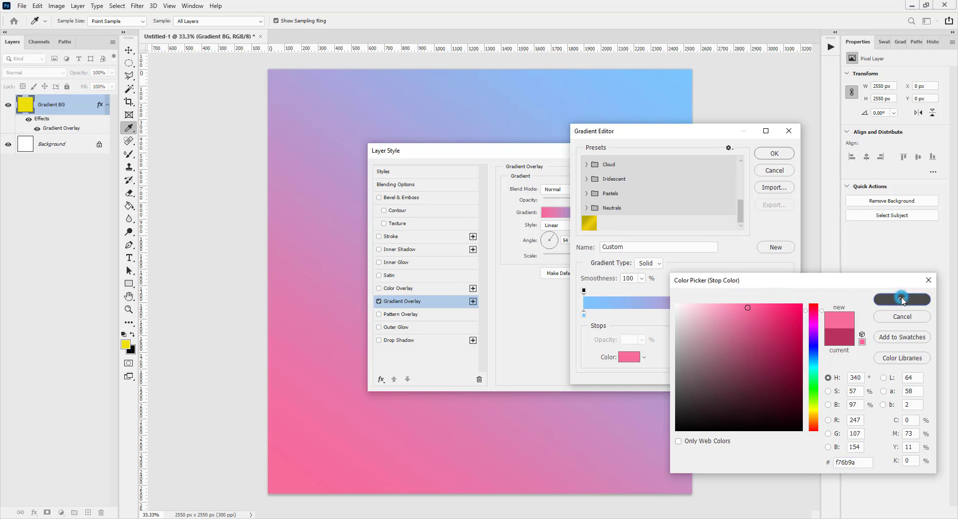
Step: Name the blue-to-pink gradient "Pastel Blue Pink" and save it as a new preset
{"action": "double_click", "coordinate": [646, 246]}
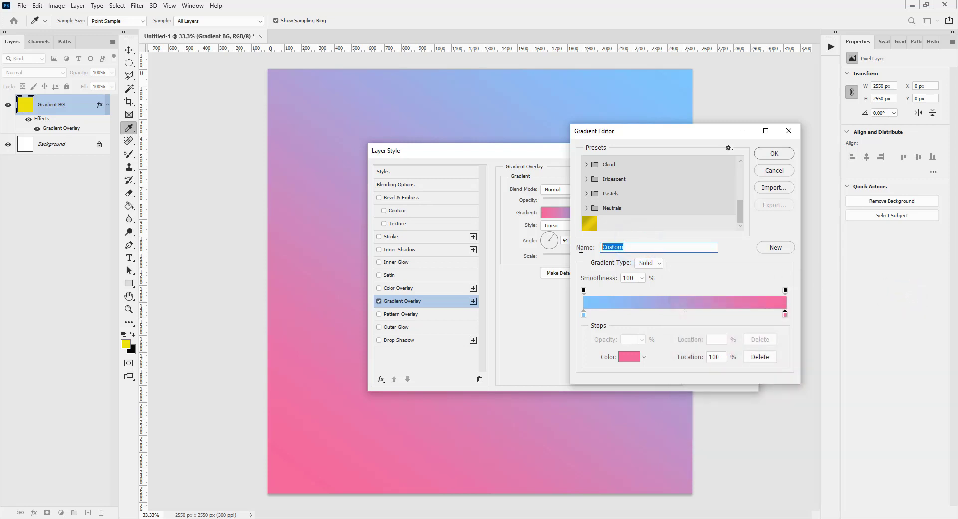
{"action": "type", "text": "Pastel Blue Pink"}
{"action": "left_click", "coordinate": [773, 249]}
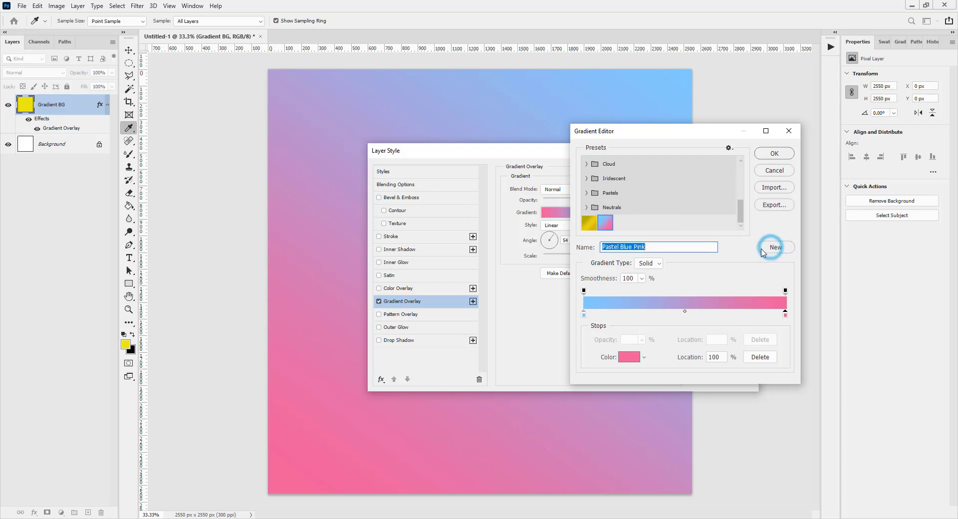
Step: Recolor the gradient's first stop to yellow #fff17c and its end stop to cyan #6bf7f5
{"action": "double_click", "coordinate": [584, 315]}
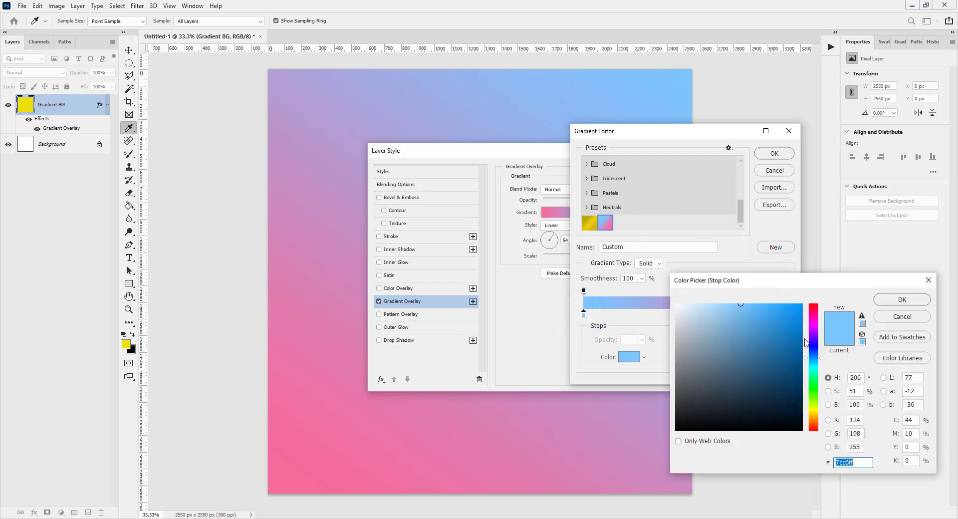
{"action": "left_click", "coordinate": [813, 412]}
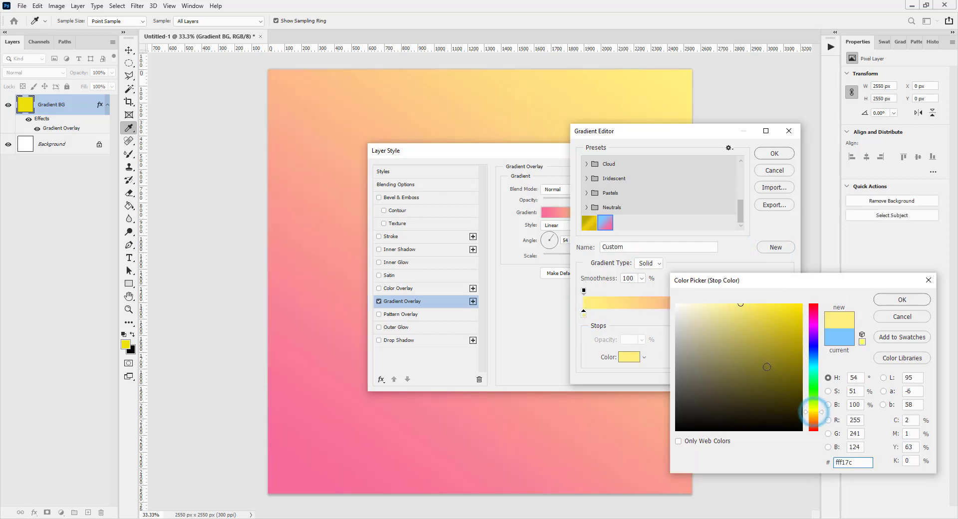
{"action": "left_click", "coordinate": [886, 302]}
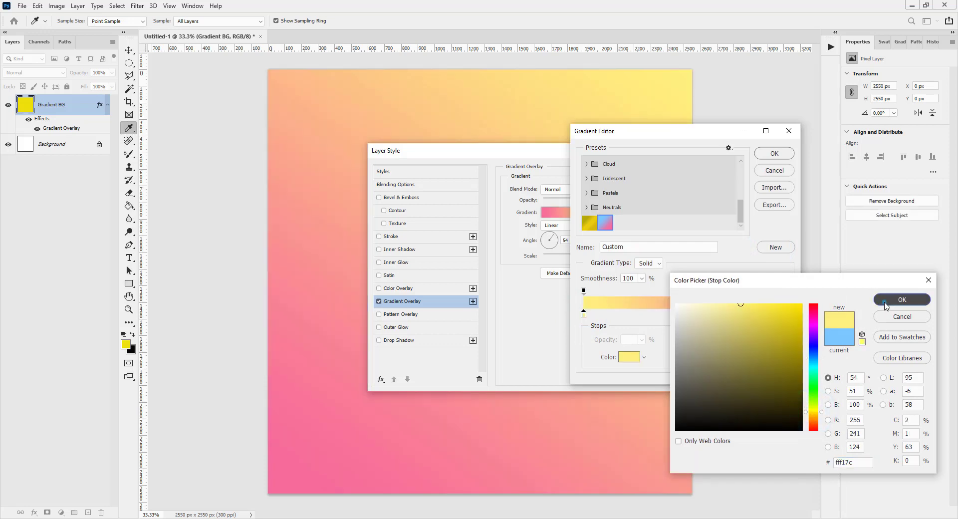
{"action": "left_click", "coordinate": [785, 316]}
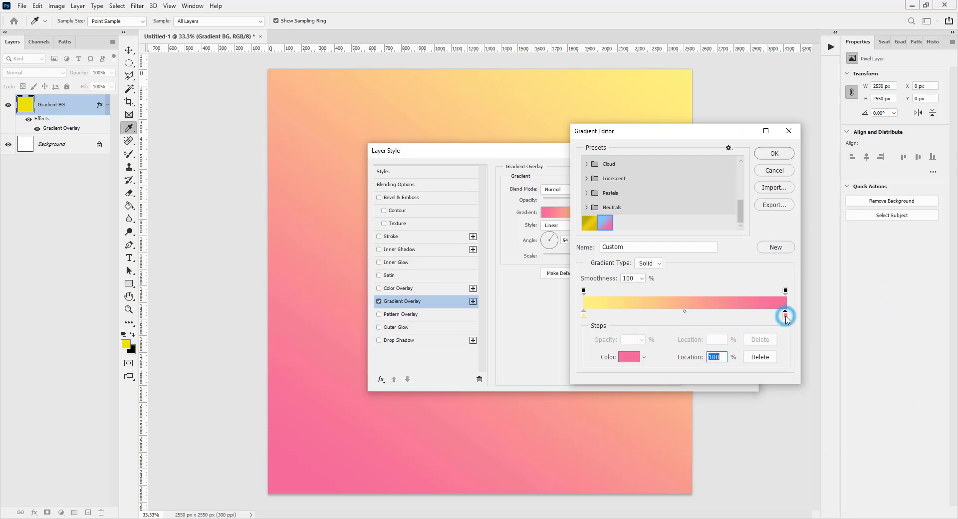
{"action": "double_click", "coordinate": [786, 316]}
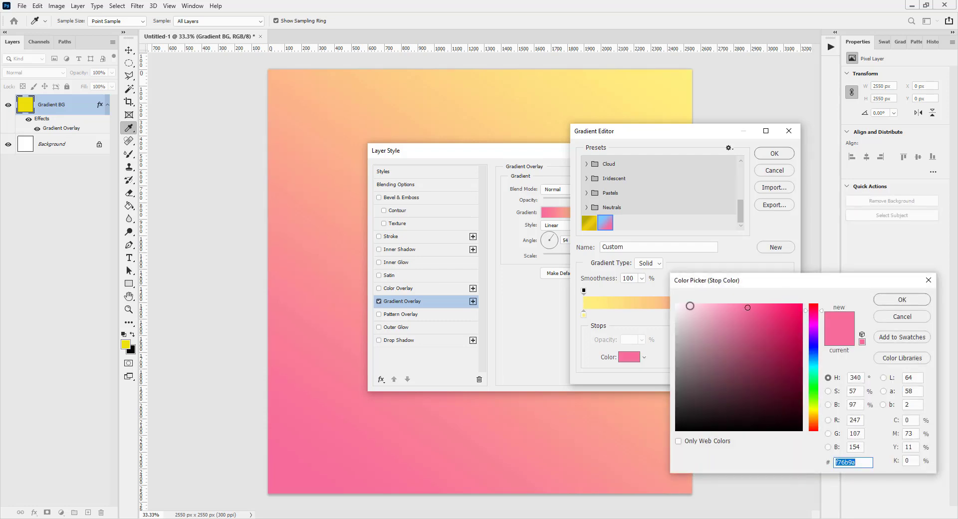
{"action": "left_click", "coordinate": [816, 368]}
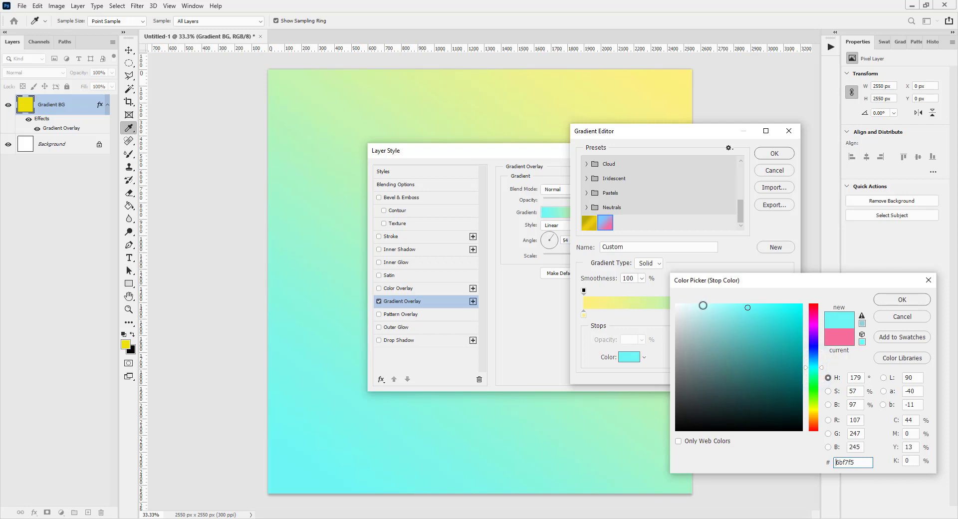
{"action": "left_click", "coordinate": [898, 300]}
Step: Name the yellow-to-cyan gradient "Pastel Yellow Cyan" and save it as a new preset
{"action": "left_click", "coordinate": [640, 246]}
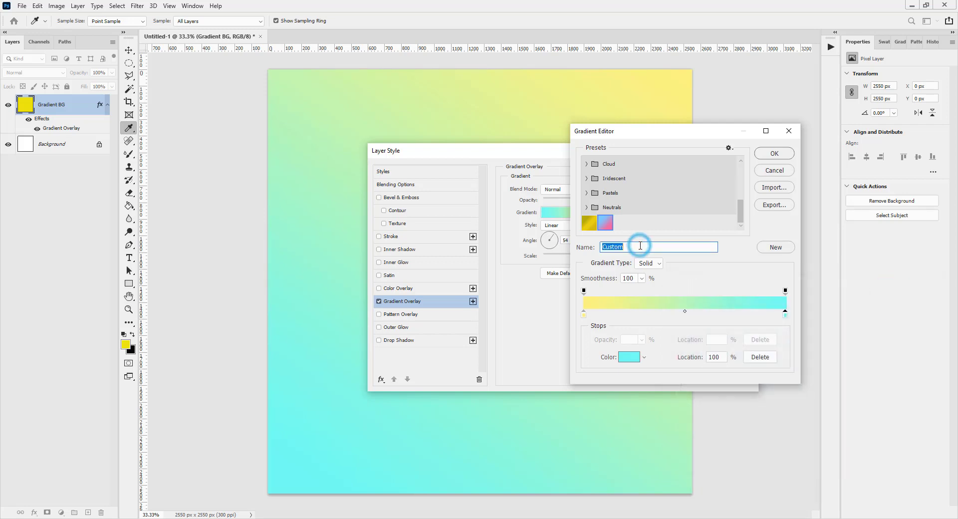
{"action": "type", "text": "Pastel Yellow Cyan"}
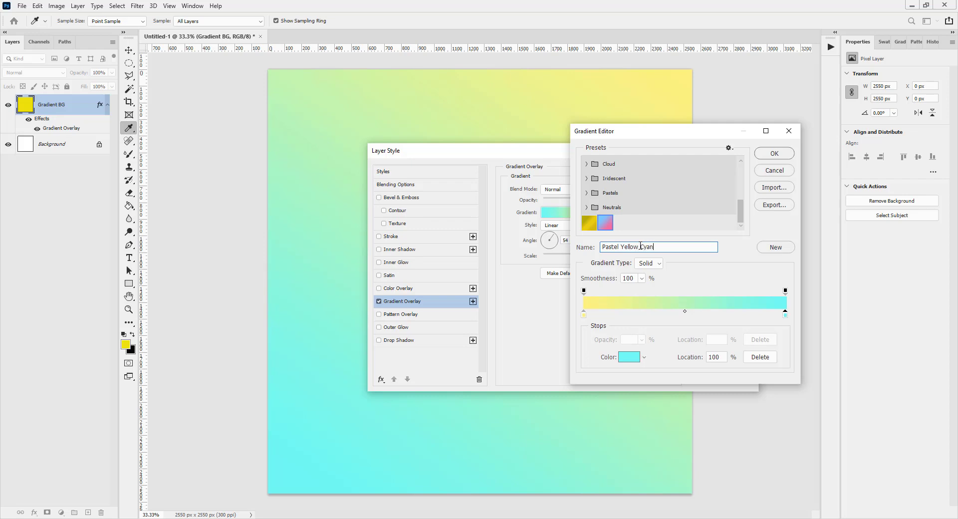
{"action": "left_click", "coordinate": [776, 249]}
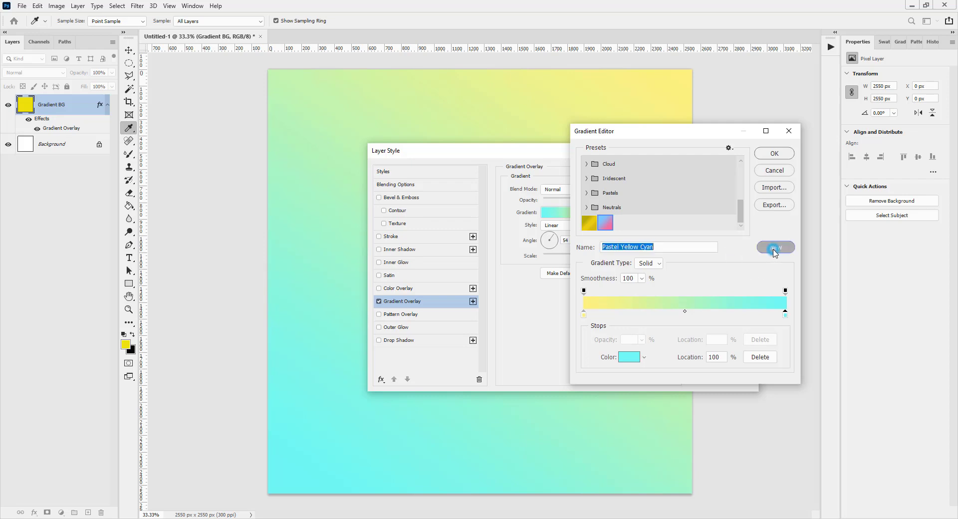
Step: Change the gradient's first color stop from yellow to light green #88ff7c
{"action": "double_click", "coordinate": [584, 314]}
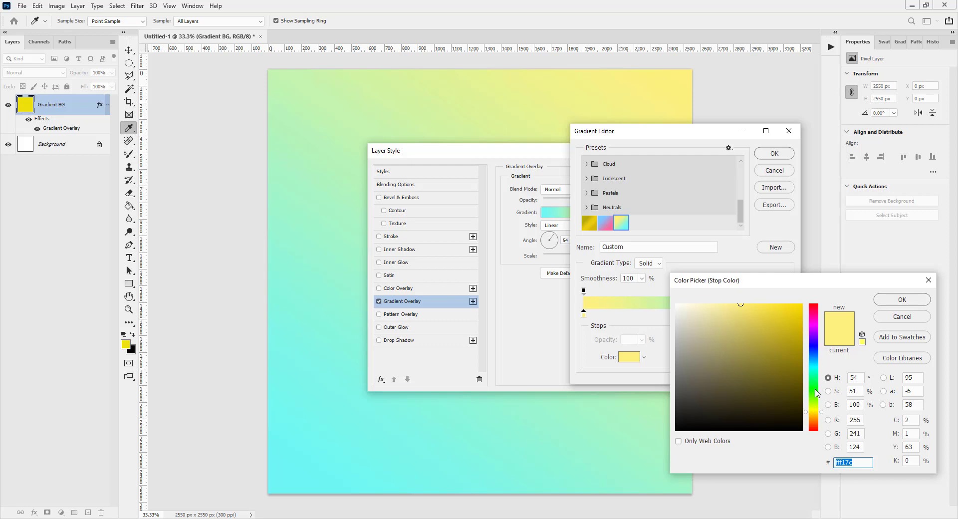
{"action": "left_click_drag", "start_coordinate": [817, 395], "coordinate": [815, 391]}
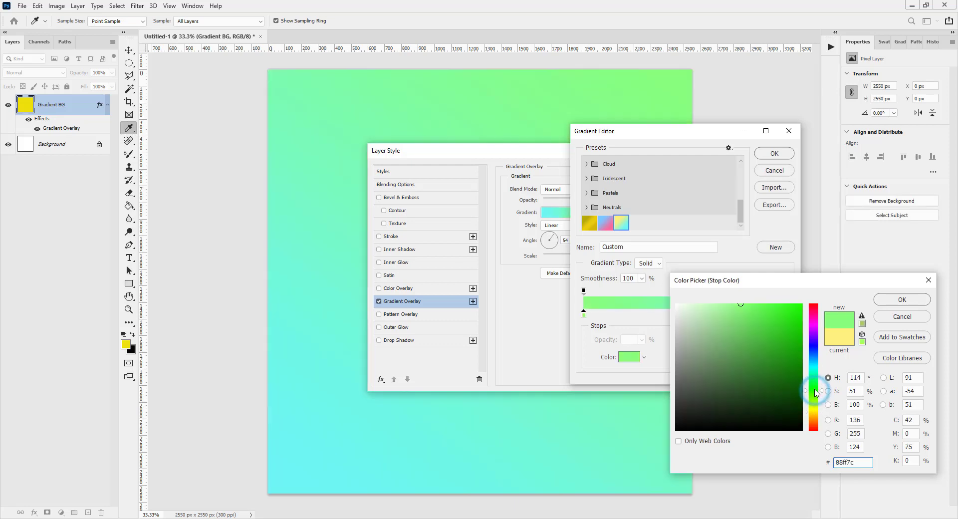
{"action": "left_click", "coordinate": [898, 298]}
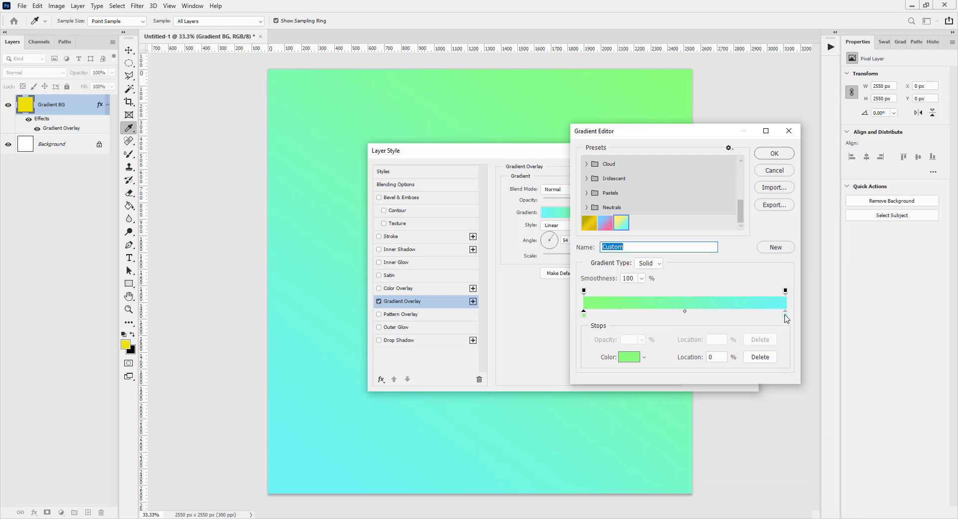
Step: Change the gradient's end color stop from cyan to magenta-purple #f76bf5
{"action": "left_click", "coordinate": [786, 316]}
{"action": "double_click", "coordinate": [785, 315]}
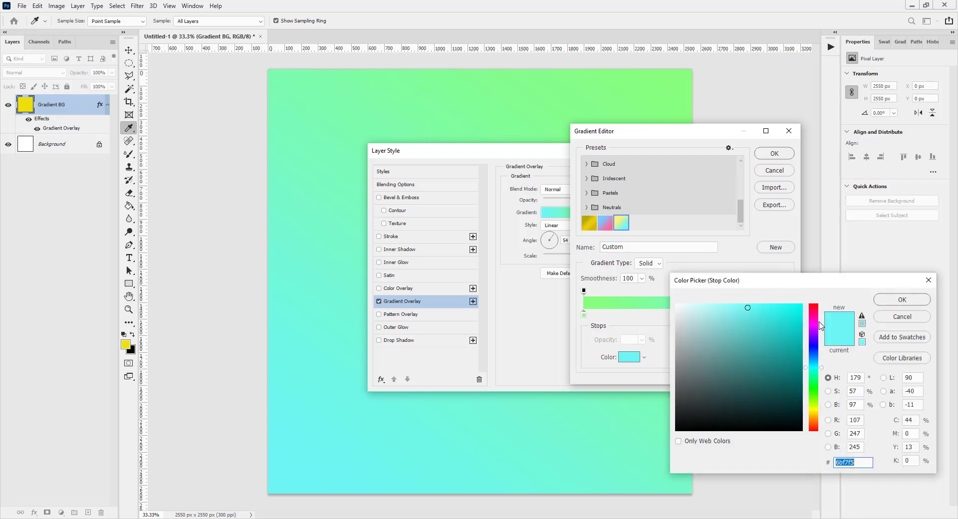
{"action": "left_click", "coordinate": [821, 325]}
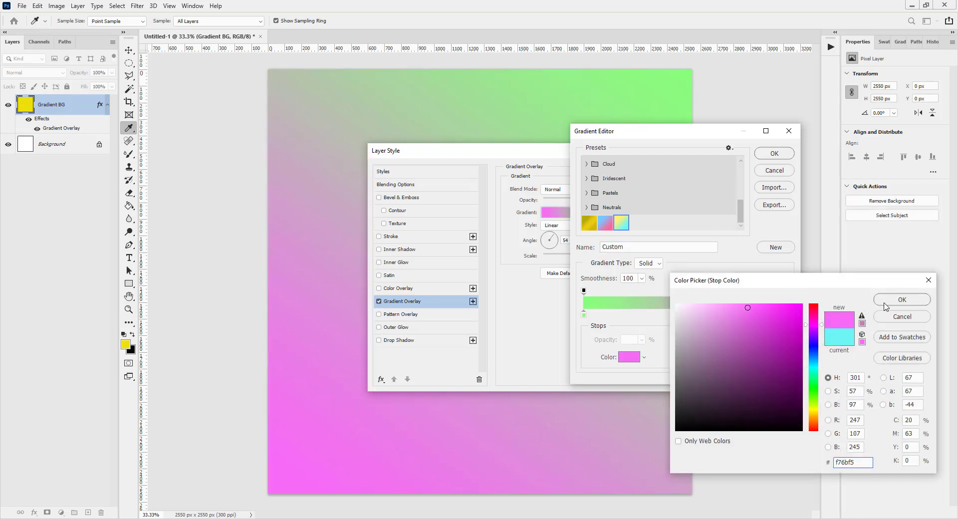
{"action": "left_click", "coordinate": [886, 303]}
Step: Name the green-to-purple gradient "Pastel Green Purple" and save it as a new preset
{"action": "double_click", "coordinate": [613, 248]}
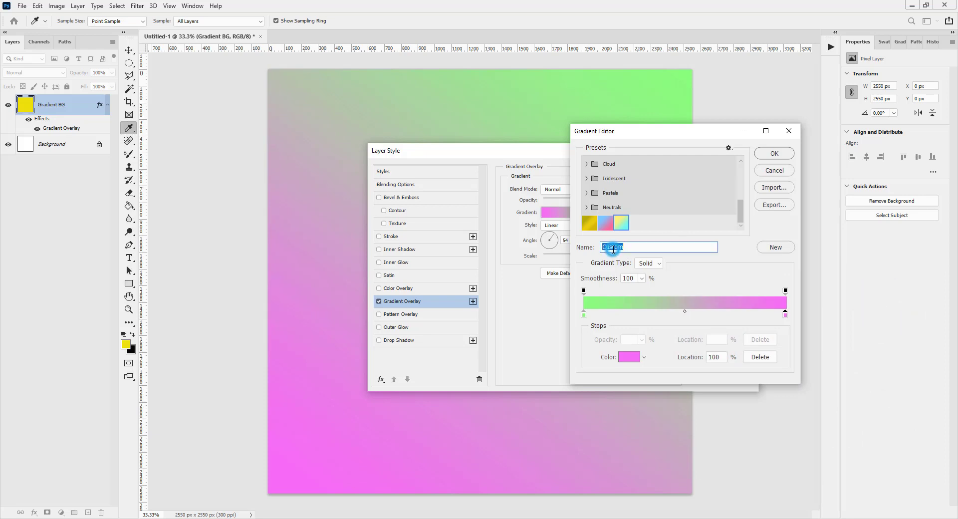
{"action": "type", "text": "Pastel Green Purple"}
{"action": "left_click", "coordinate": [772, 247]}
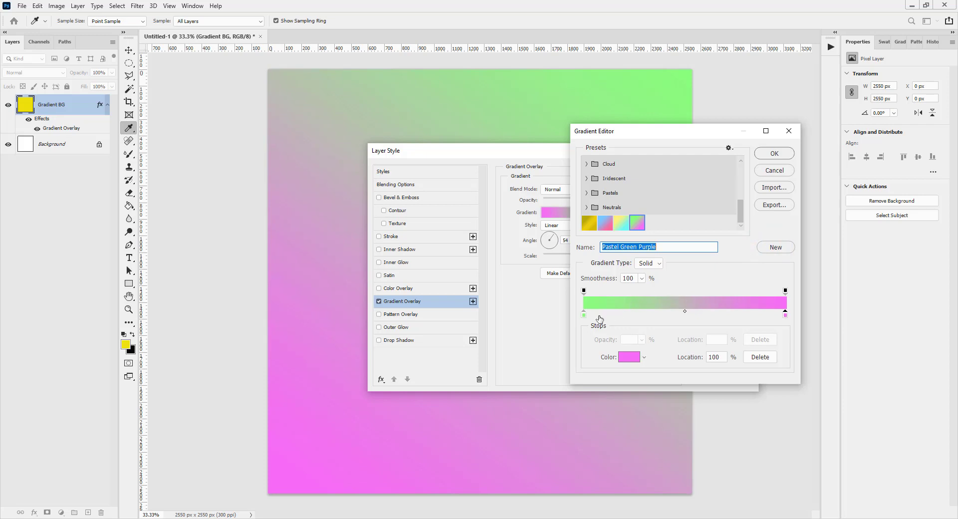
{"action": "double_click", "coordinate": [584, 314]}
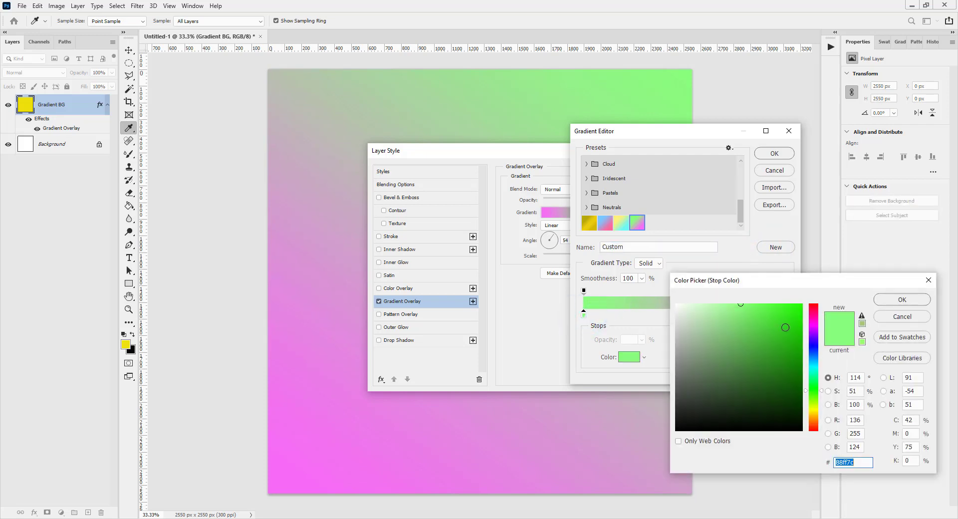
{"action": "left_click", "coordinate": [818, 369]}
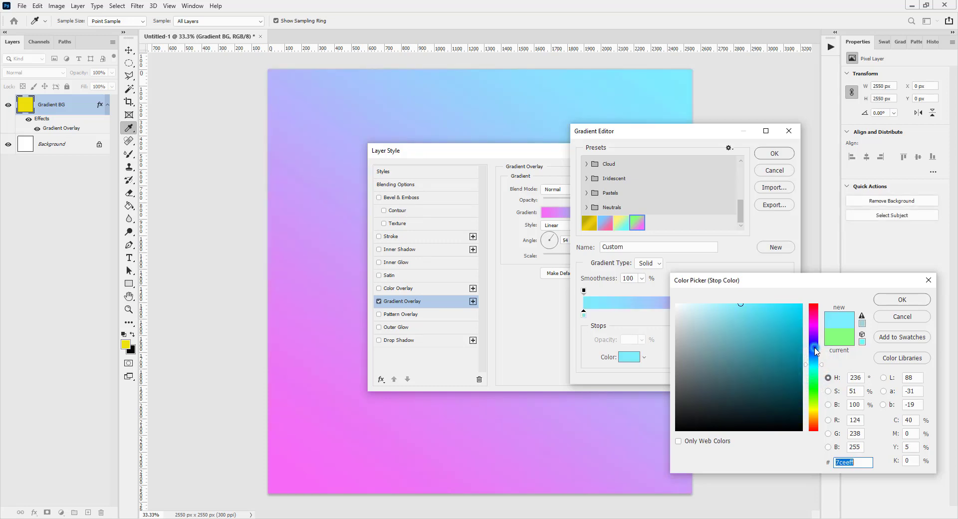
{"action": "left_click", "coordinate": [817, 348]}
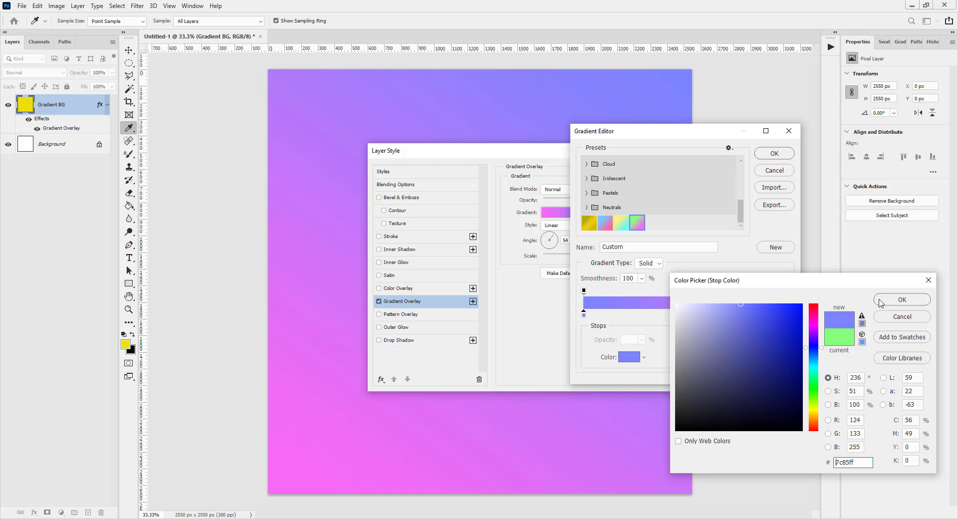
{"action": "left_click", "coordinate": [883, 318]}
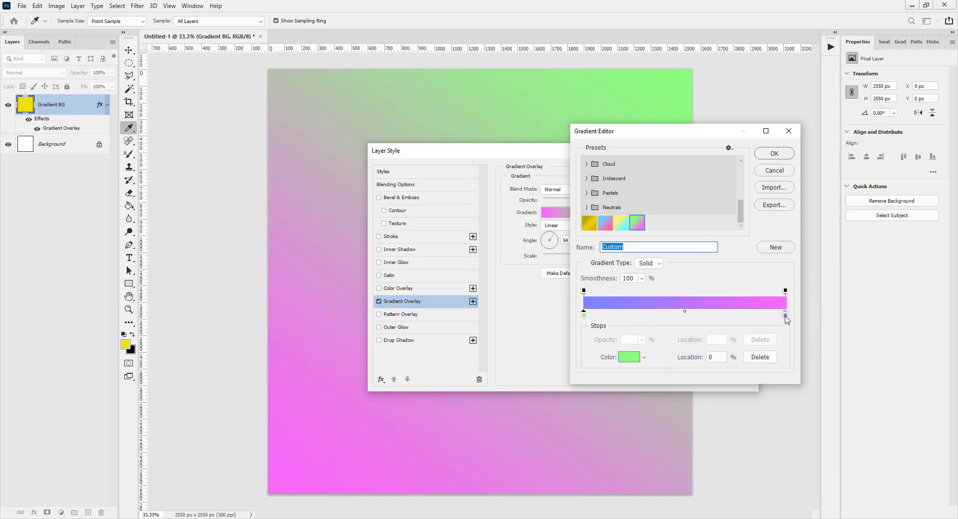
Step: Recolor the gradient's end stop to blue #6e6bf7
{"action": "double_click", "coordinate": [785, 316]}
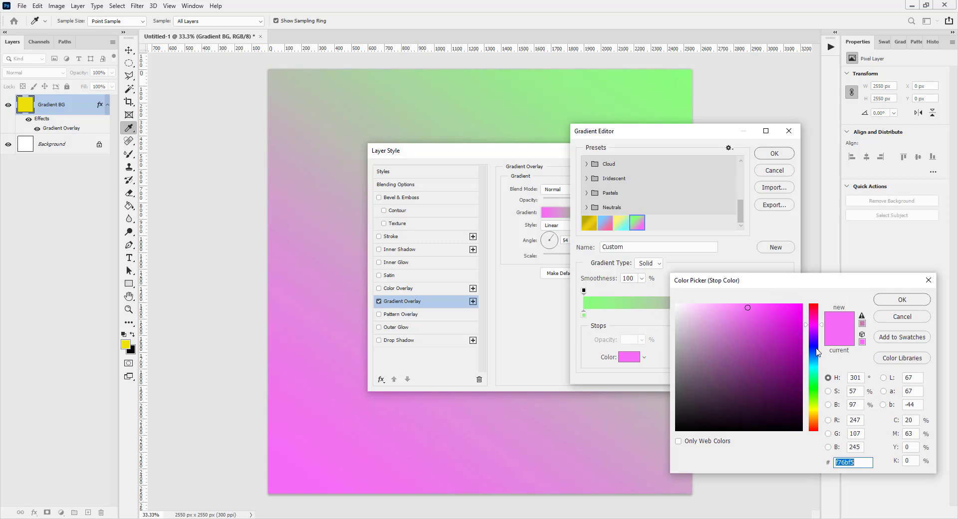
{"action": "left_click_drag", "start_coordinate": [817, 349], "coordinate": [816, 347]}
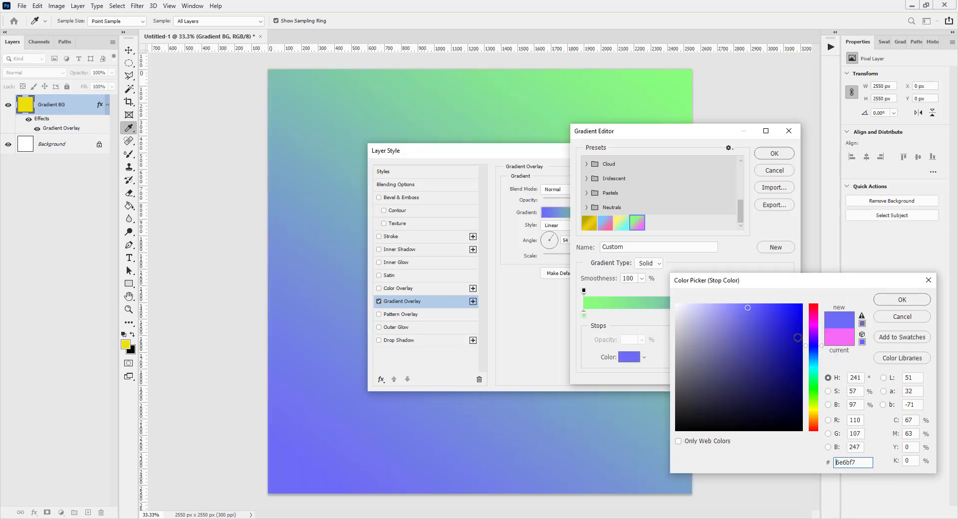
{"action": "left_click", "coordinate": [888, 301]}
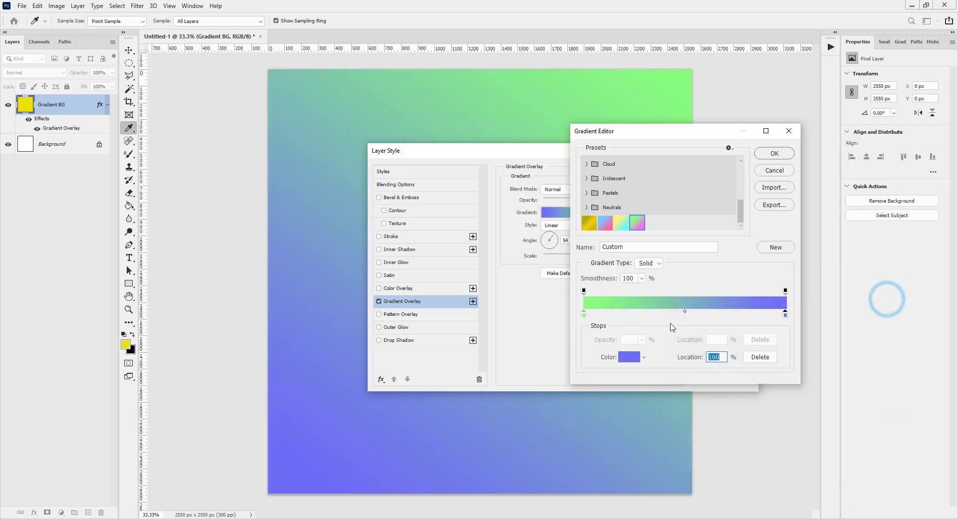
Step: Set the gradient's first opacity stop to 0% and move the opacity midpoint to 40%
{"action": "left_click", "coordinate": [585, 291]}
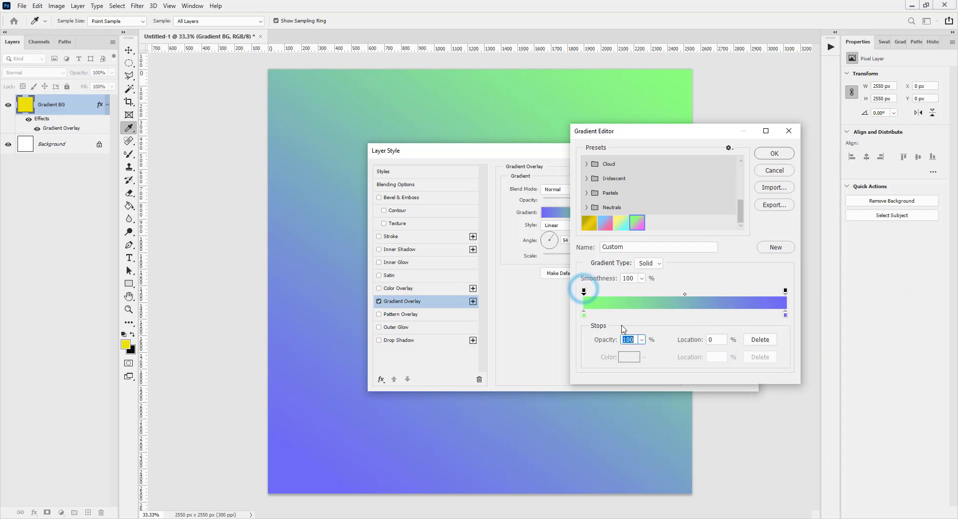
{"action": "left_click", "coordinate": [643, 340]}
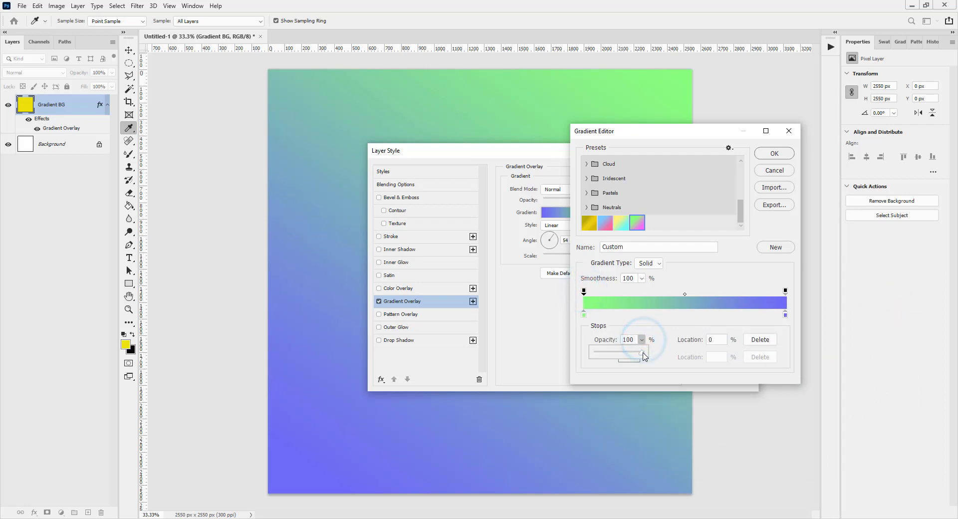
{"action": "left_click_drag", "start_coordinate": [643, 352], "coordinate": [590, 355]}
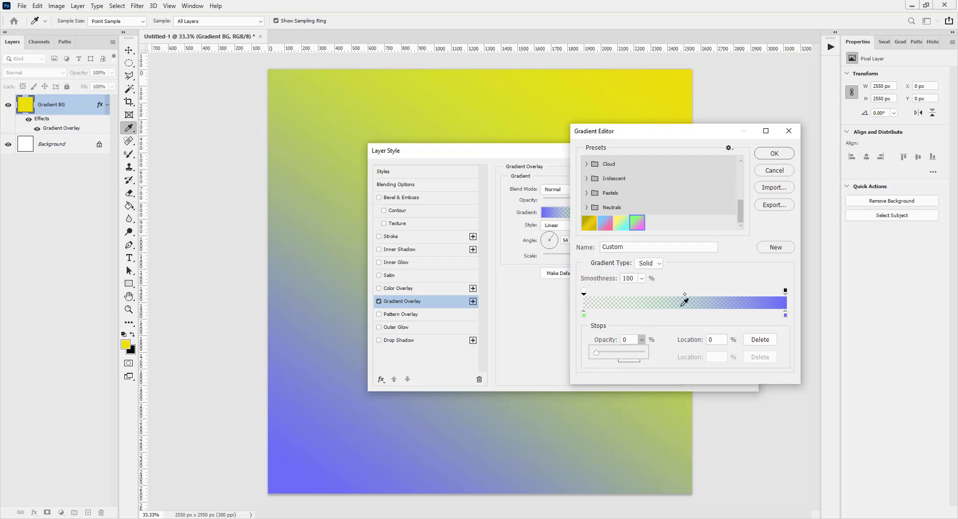
{"action": "left_click_drag", "start_coordinate": [685, 298], "coordinate": [676, 298]}
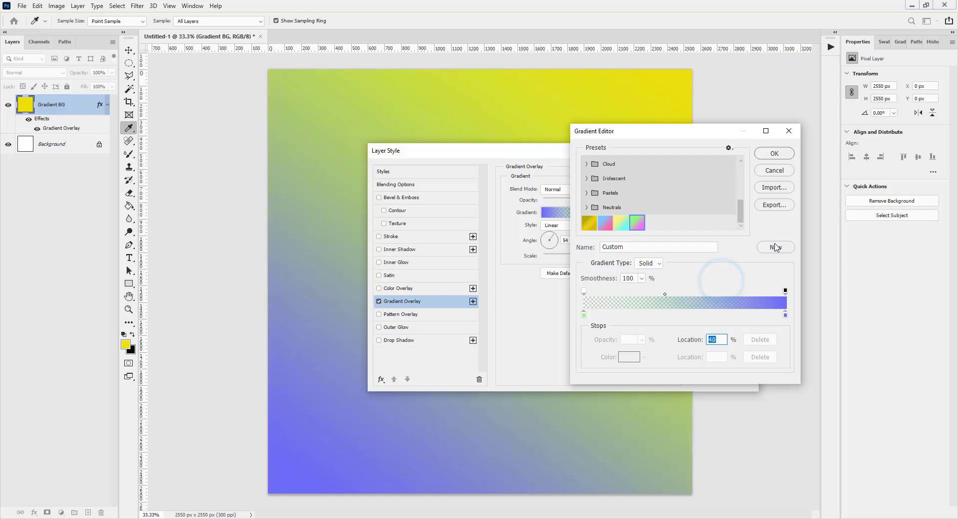
Step: Name the fading blue gradient "Transparent Blue" and save it as a new preset
{"action": "left_click", "coordinate": [654, 245]}
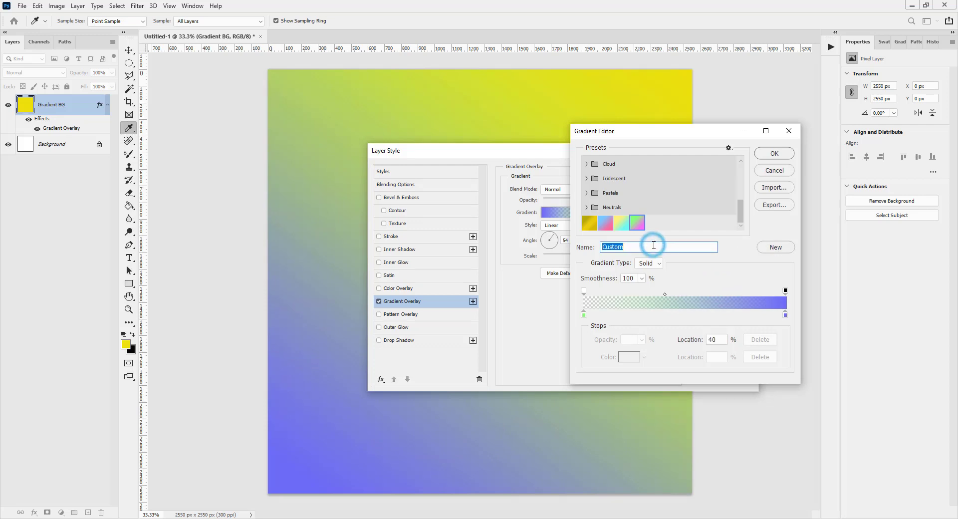
{"action": "type", "text": "Transparent Blue"}
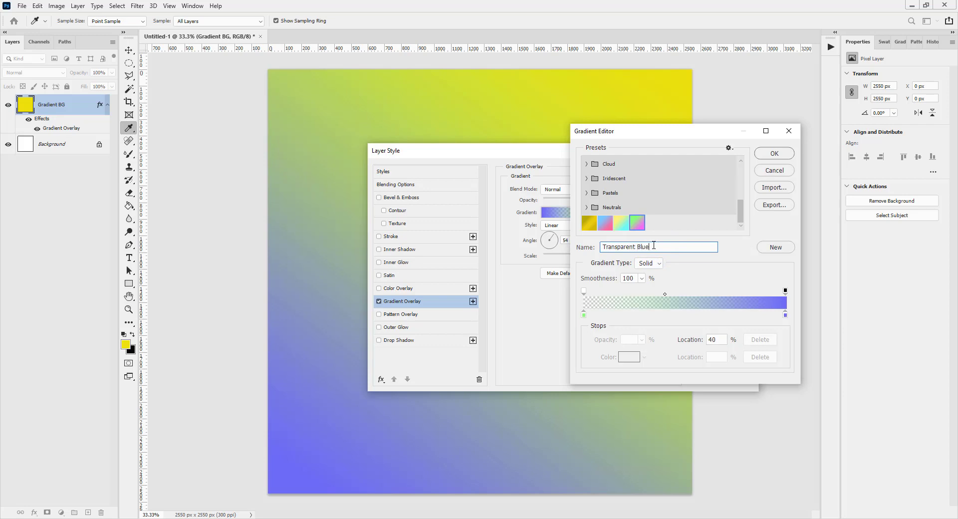
{"action": "left_click", "coordinate": [775, 247]}
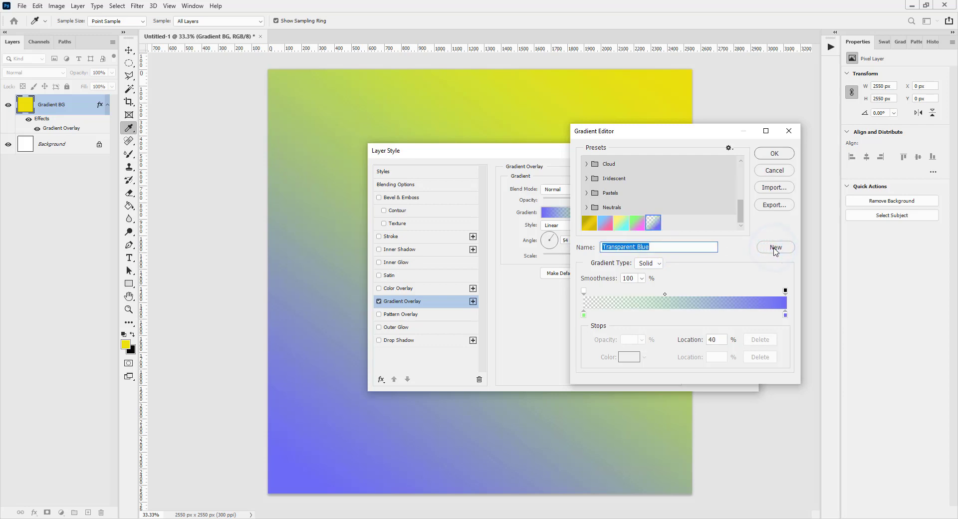
{"action": "left_click", "coordinate": [584, 291]}
{"action": "left_click", "coordinate": [645, 345]}
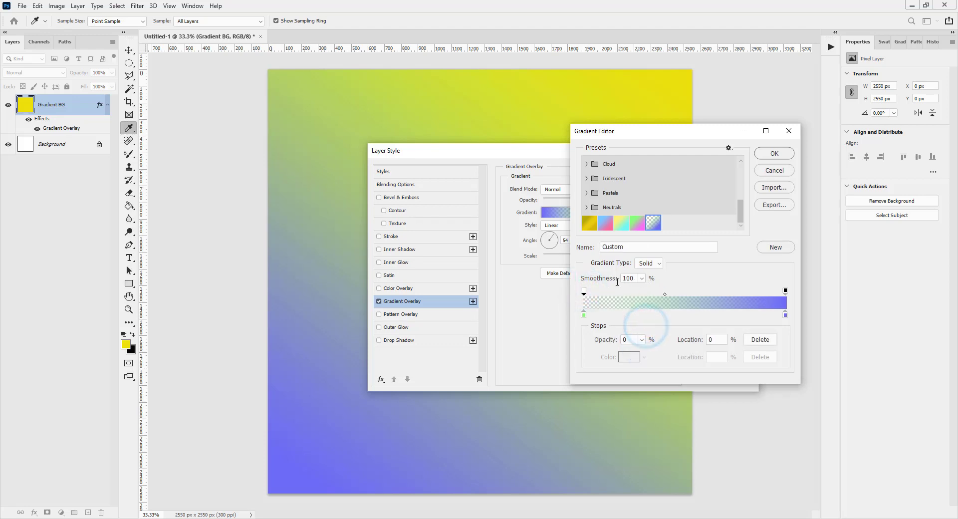
{"action": "left_click", "coordinate": [584, 292]}
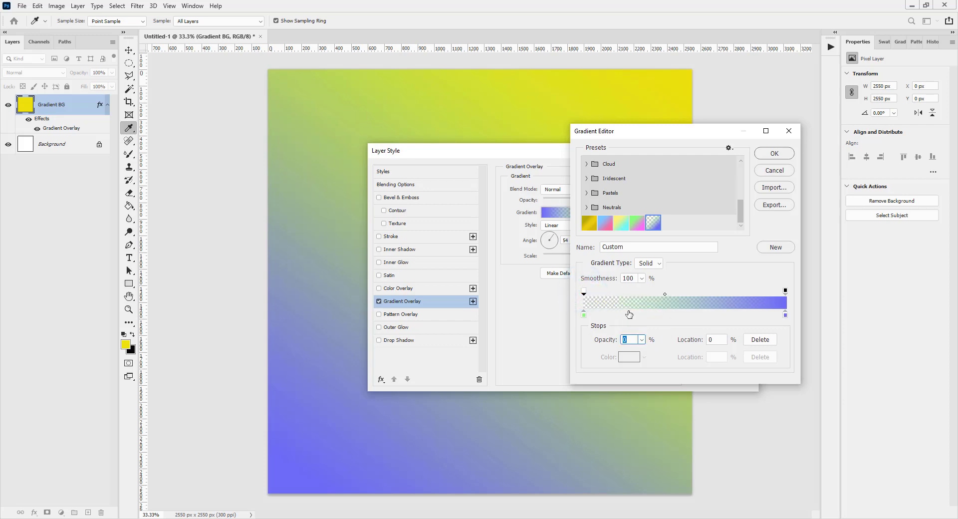
{"action": "double_click", "coordinate": [584, 314]}
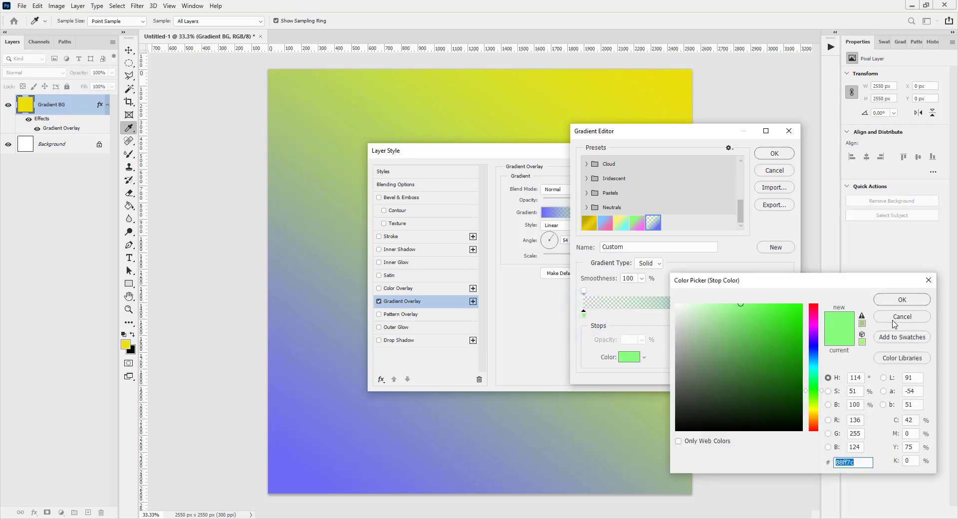
{"action": "left_click", "coordinate": [893, 319]}
Step: Set the gradient's first opacity stop to 100% so its start is fully opaque
{"action": "left_click", "coordinate": [585, 291]}
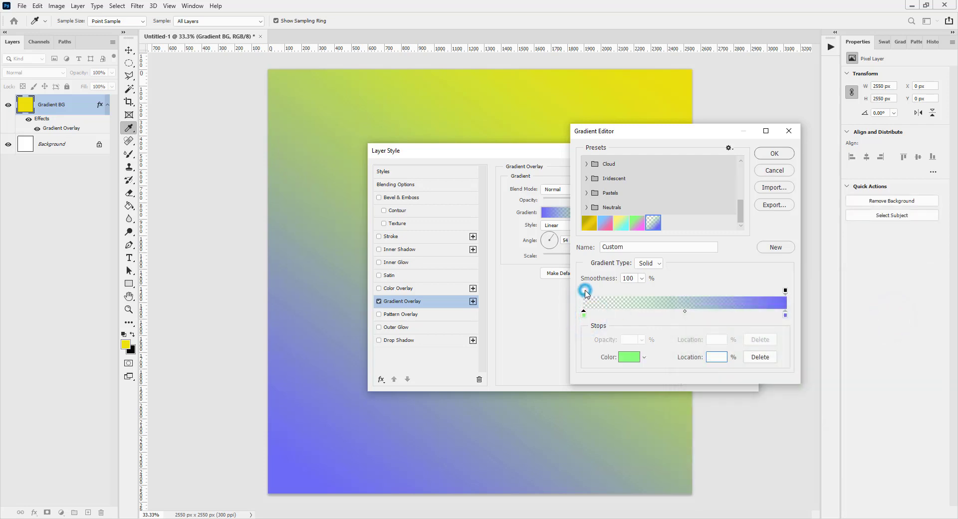
{"action": "left_click", "coordinate": [642, 340]}
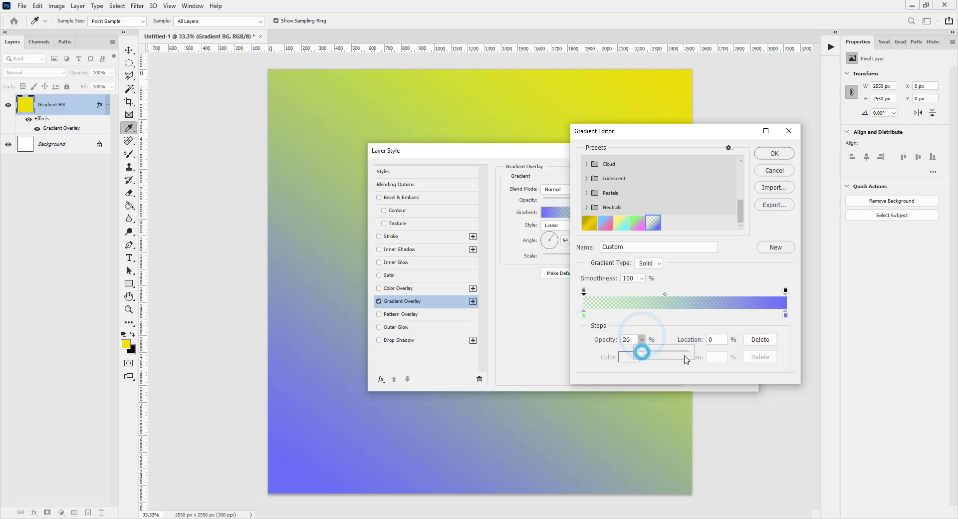
{"action": "left_click", "coordinate": [686, 353]}
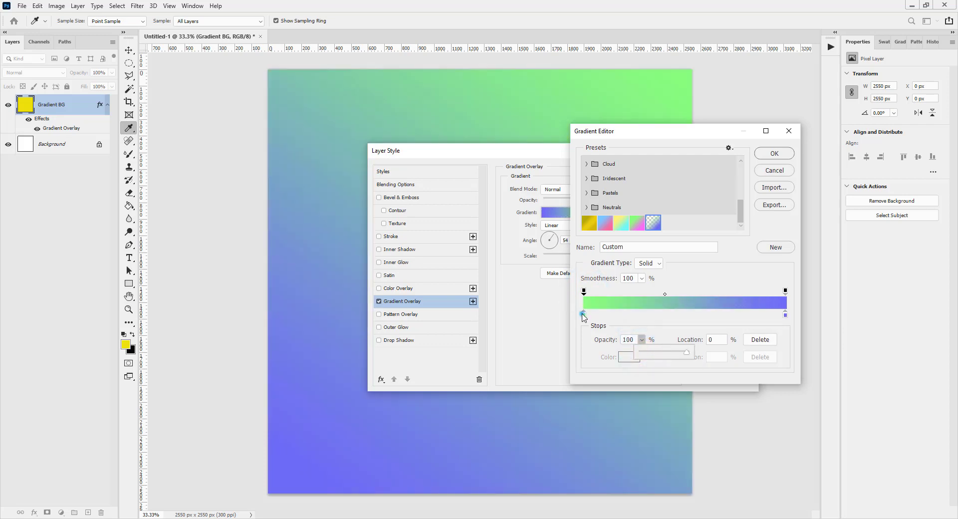
Step: Recolor the gradient's first stop to light grey #dae2d9 and its end stop to medium grey #ababae
{"action": "double_click", "coordinate": [584, 314]}
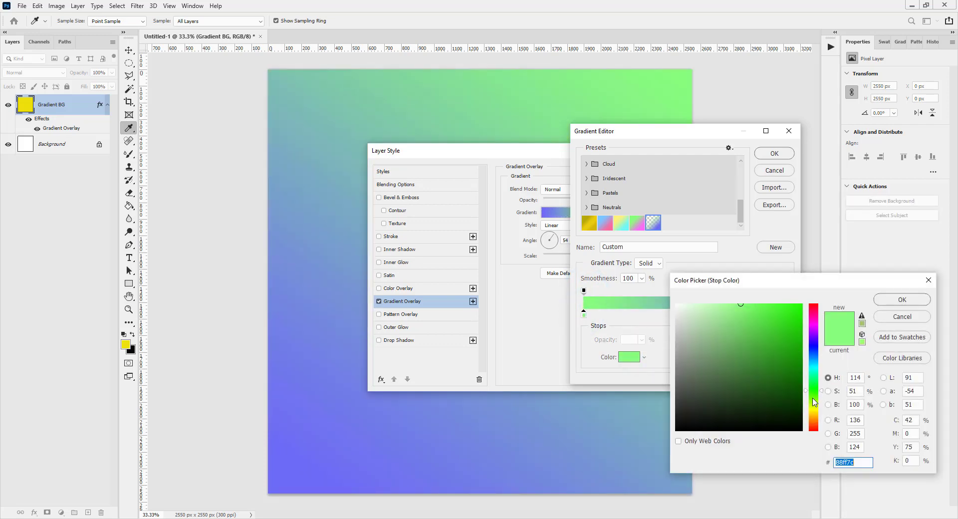
{"action": "left_click", "coordinate": [680, 318]}
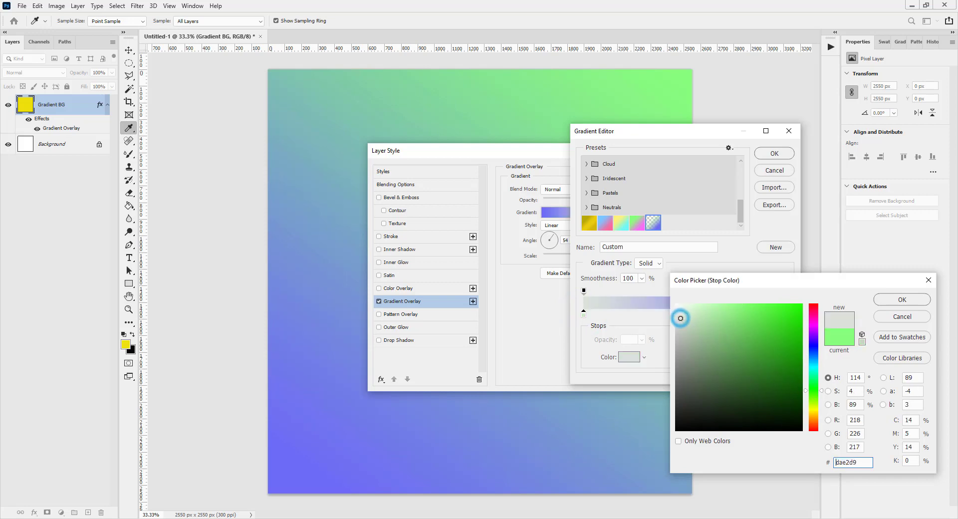
{"action": "left_click", "coordinate": [878, 301]}
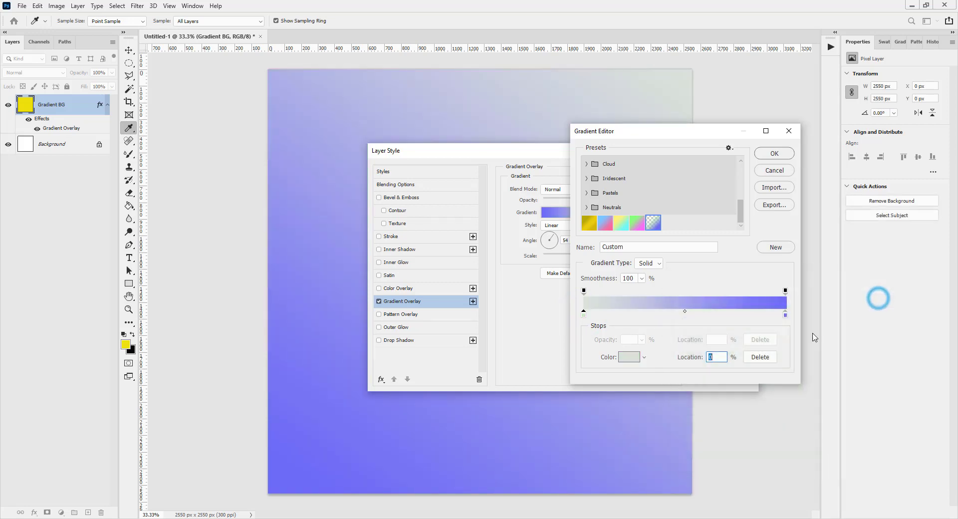
{"action": "left_click", "coordinate": [786, 314]}
{"action": "double_click", "coordinate": [786, 314]}
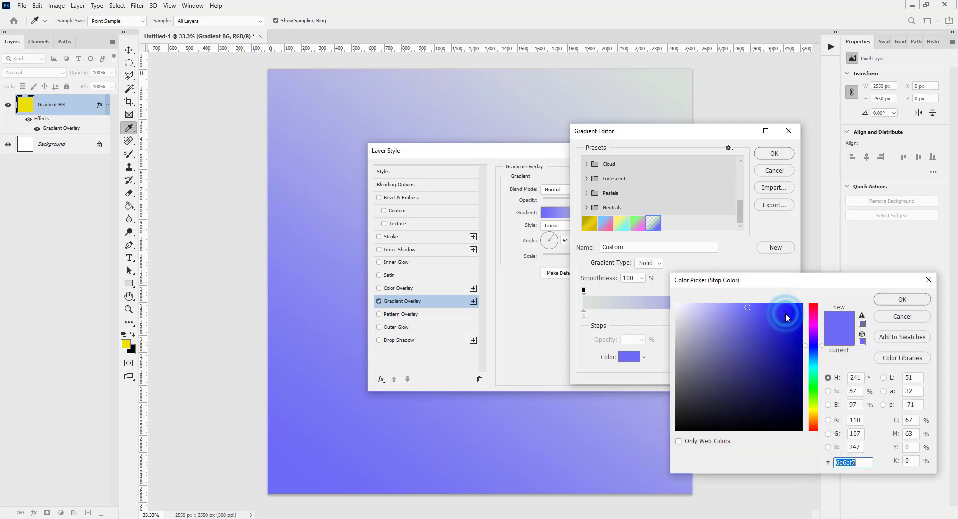
{"action": "left_click", "coordinate": [679, 348]}
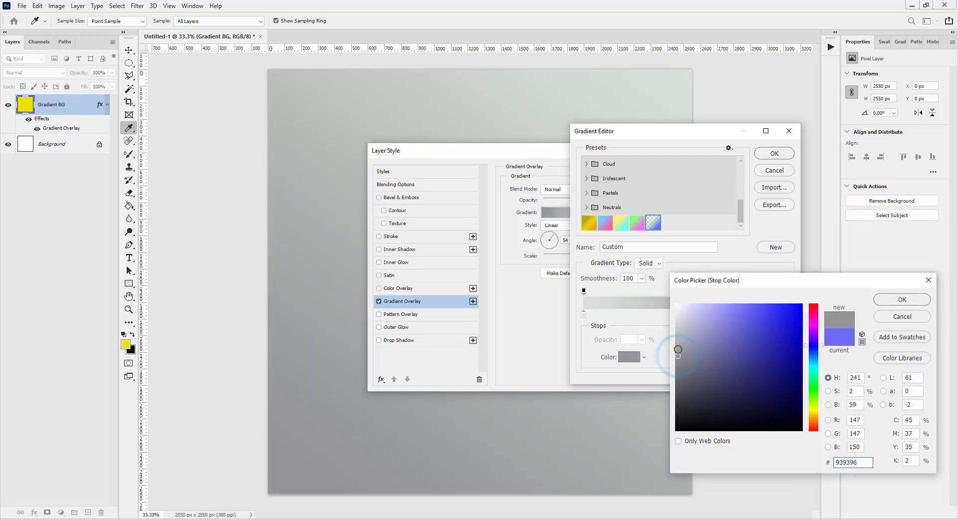
{"action": "left_click", "coordinate": [679, 343]}
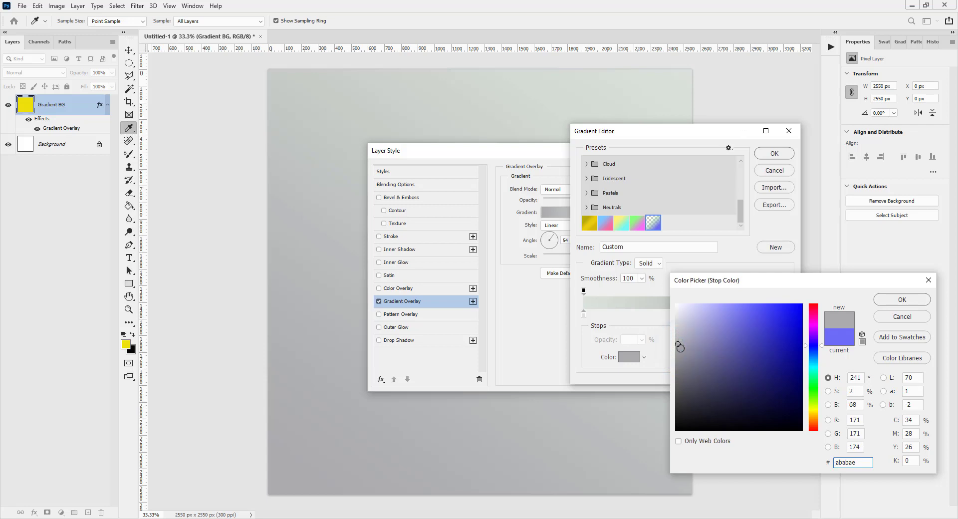
{"action": "left_click", "coordinate": [896, 299]}
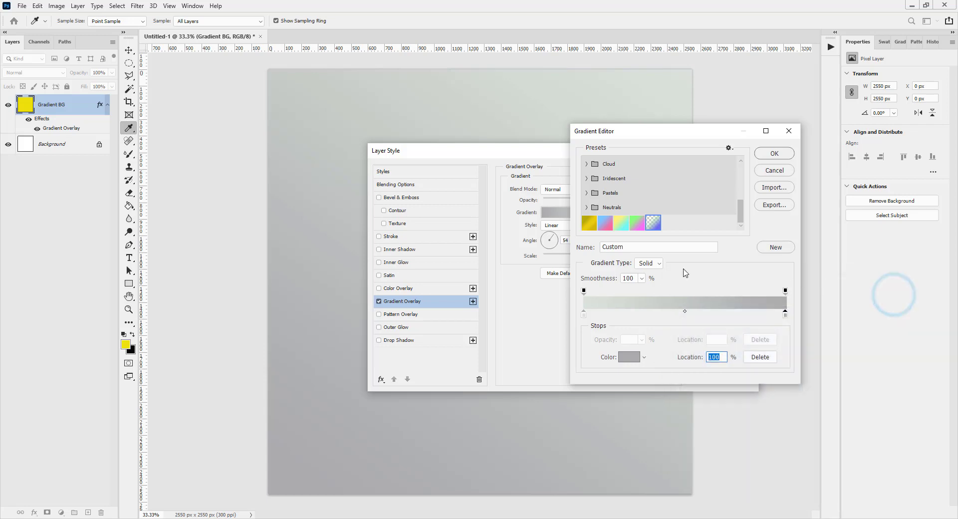
Step: Name the grey gradient "Pastel Grey", save it as a new preset and apply it to the Gradient Overlay
{"action": "left_click", "coordinate": [638, 248]}
{"action": "type", "text": "Pastel Grey"}
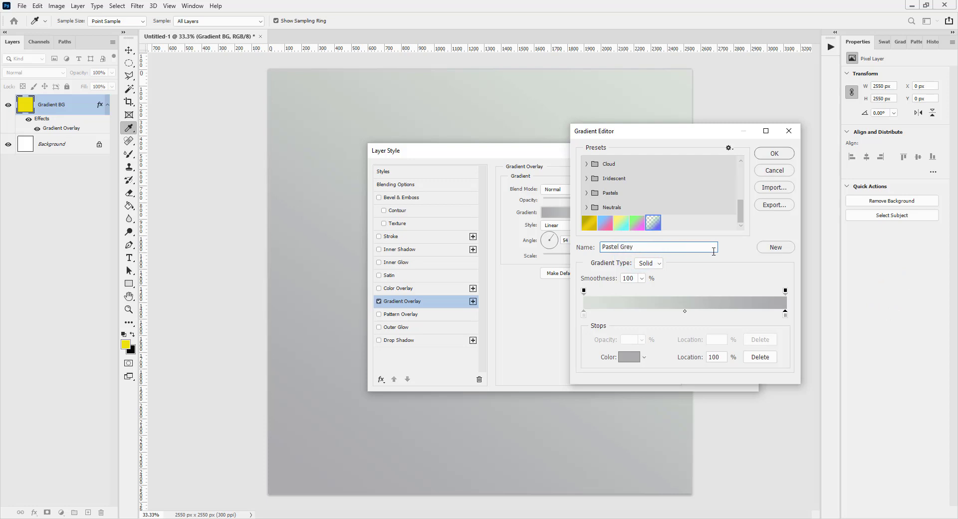
{"action": "left_click", "coordinate": [775, 248]}
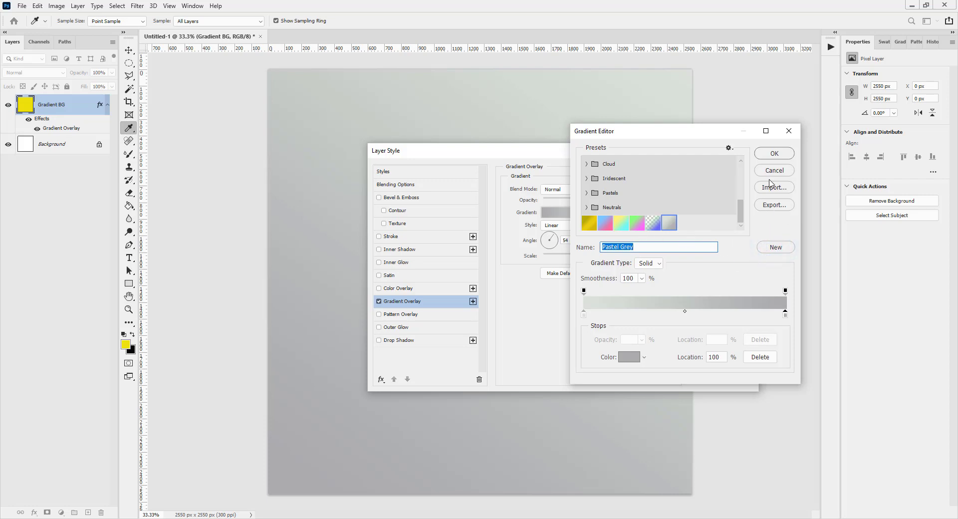
{"action": "left_click", "coordinate": [770, 154]}
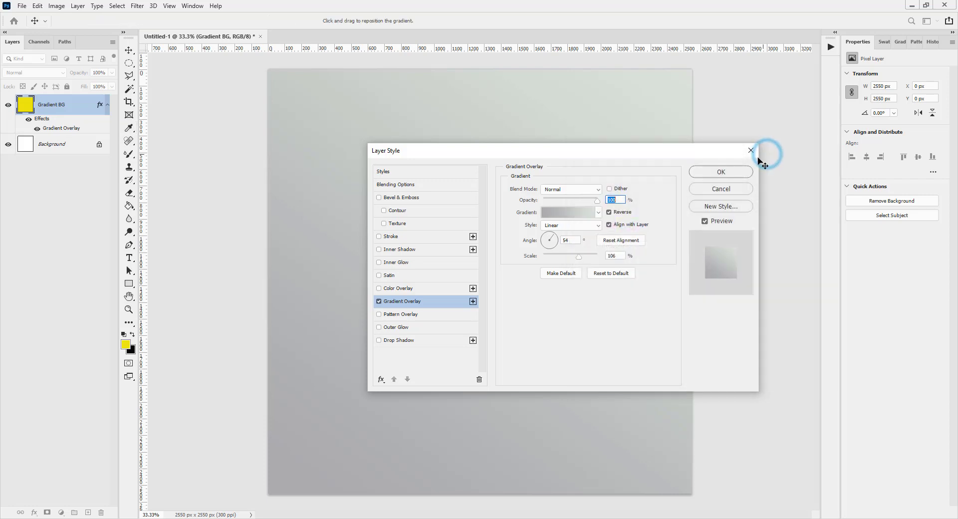
Step: Export the five custom gradient presets, from Pastel Blue Pink through Pastel Grey, as a GRD file named "My Pastels 1"
{"action": "left_click", "coordinate": [566, 217]}
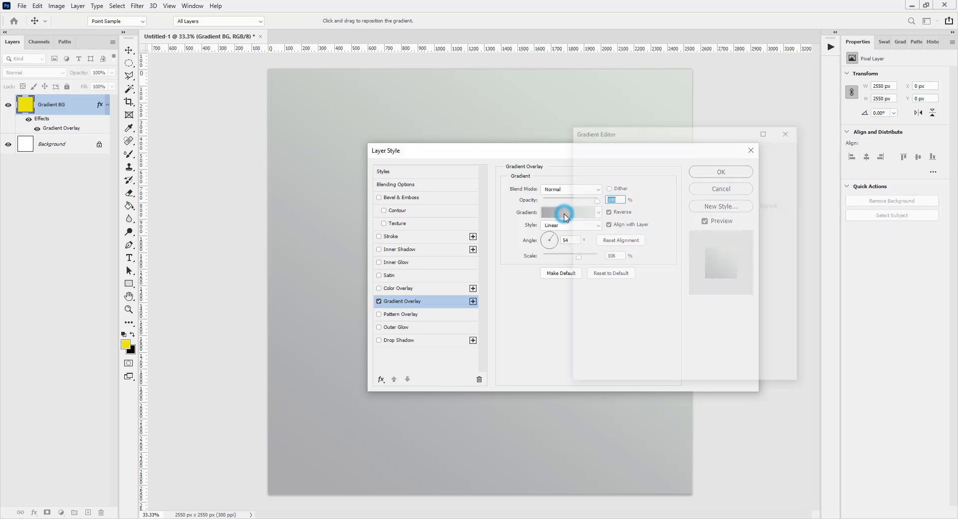
{"action": "scroll", "coordinate": [672, 211], "scroll_direction": "down", "scroll_amount": 2}
{"action": "scroll", "coordinate": [672, 211], "scroll_direction": "down", "scroll_amount": 2}
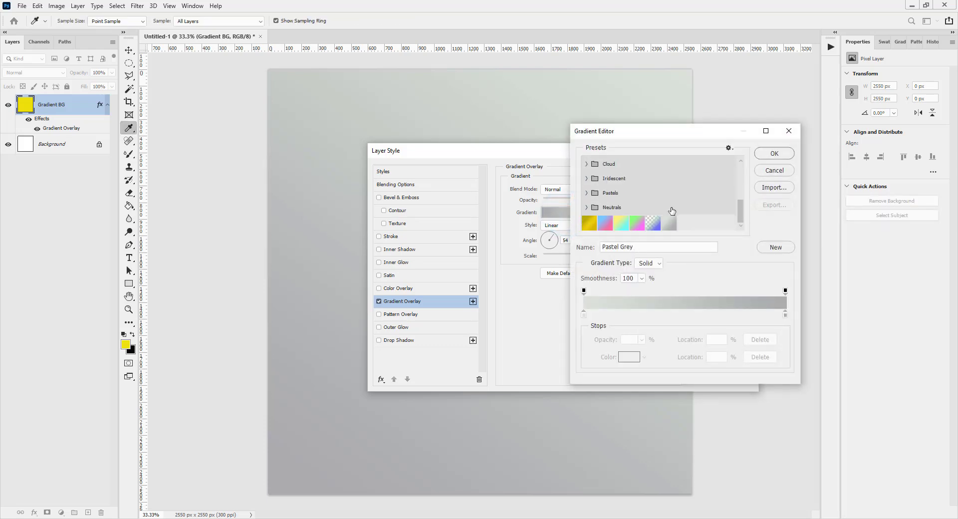
{"action": "left_click", "coordinate": [604, 221]}
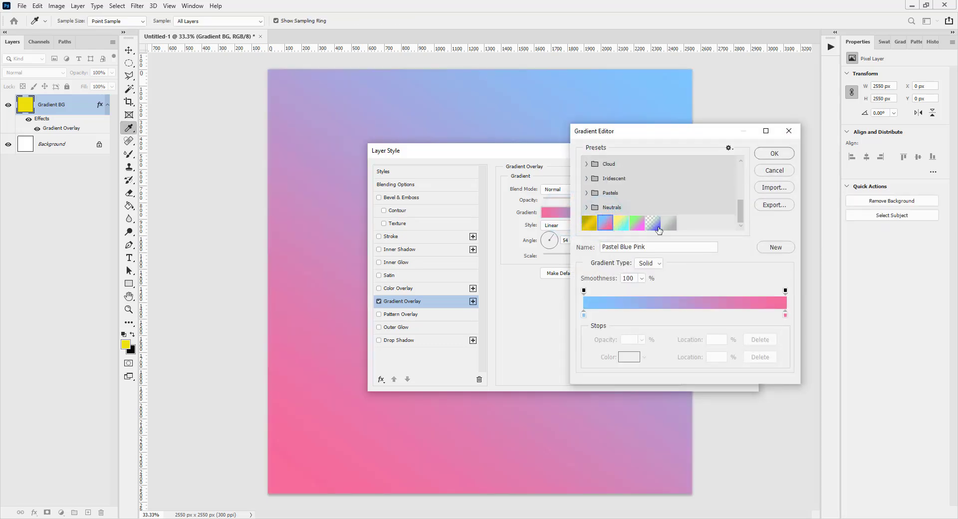
{"action": "left_click", "coordinate": [670, 225], "text": "shift"}
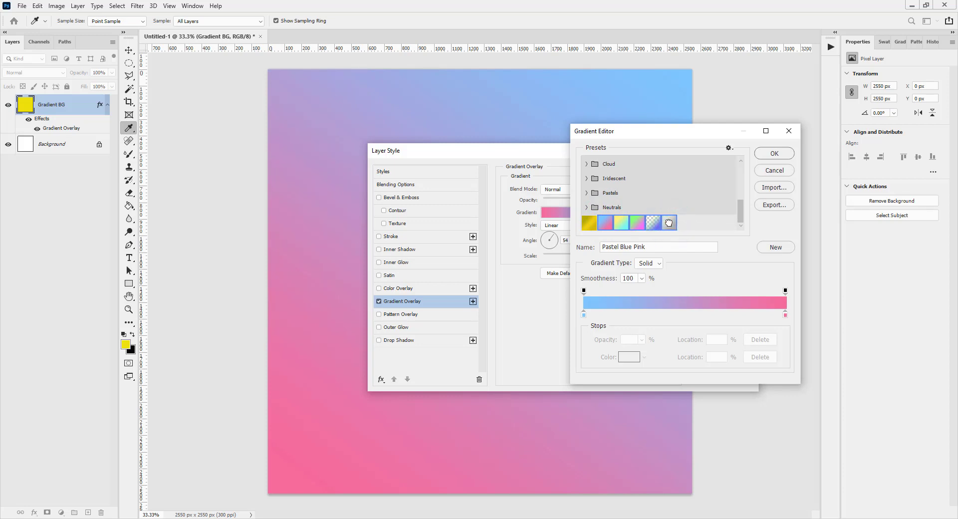
{"action": "left_click", "coordinate": [774, 205]}
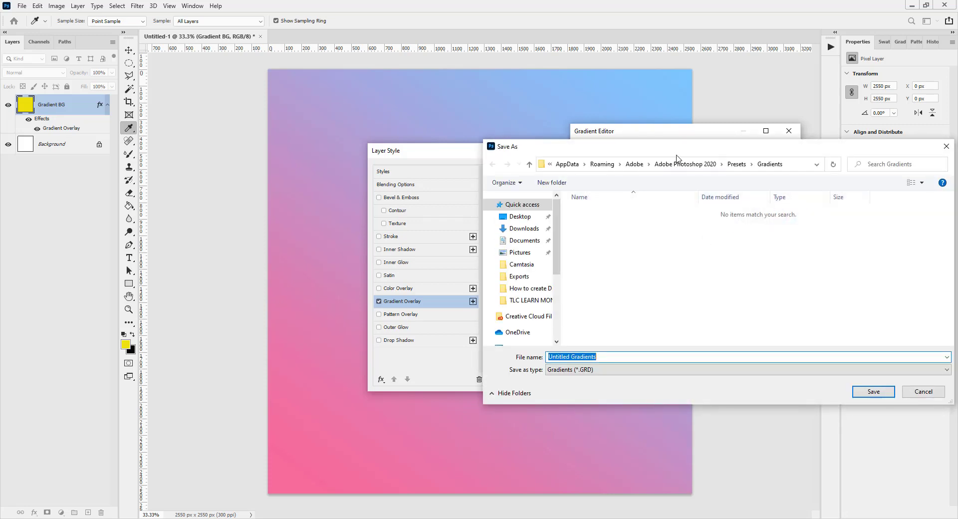
{"action": "left_click_drag", "start_coordinate": [670, 150], "coordinate": [657, 141]}
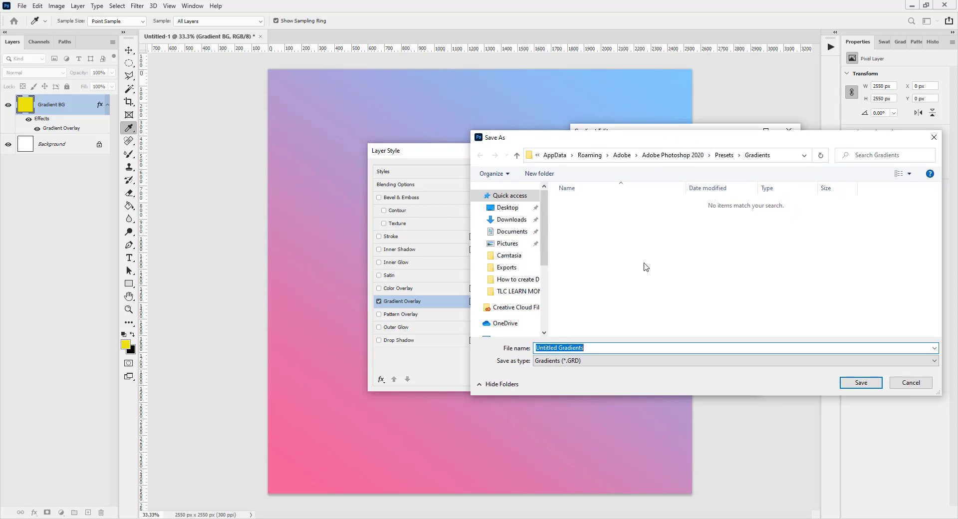
{"action": "type", "text": "My Pastels 1"}
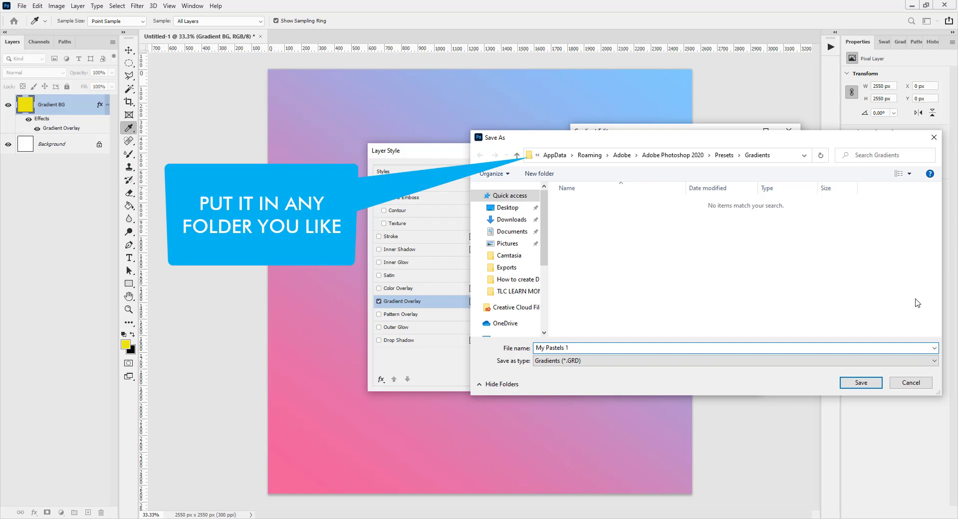
{"action": "left_click", "coordinate": [858, 383]}
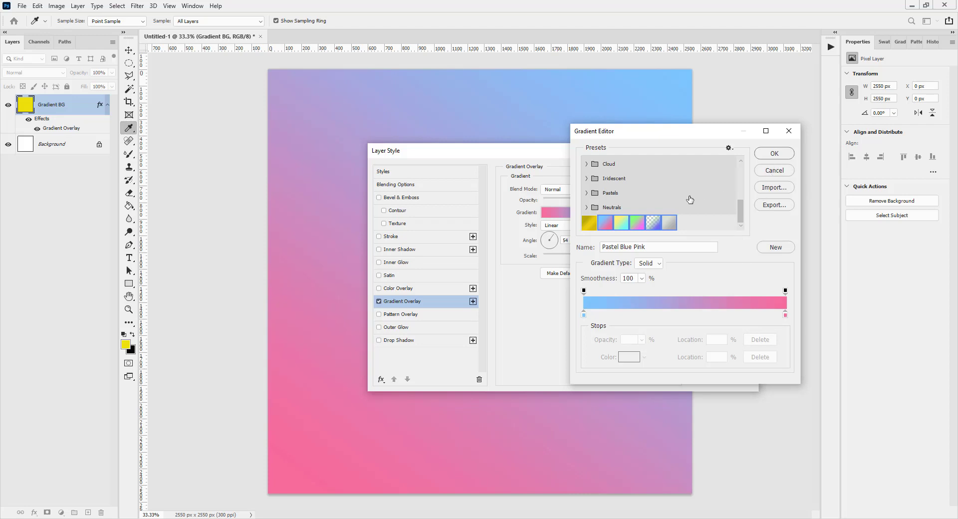
Step: Delete the five loose custom presets, Pastel Blue Pink through Pastel Grey, from the preset list and confirm the Gradient Editor
{"action": "left_click", "coordinate": [669, 223]}
{"action": "left_click", "coordinate": [606, 222], "text": "shift"}
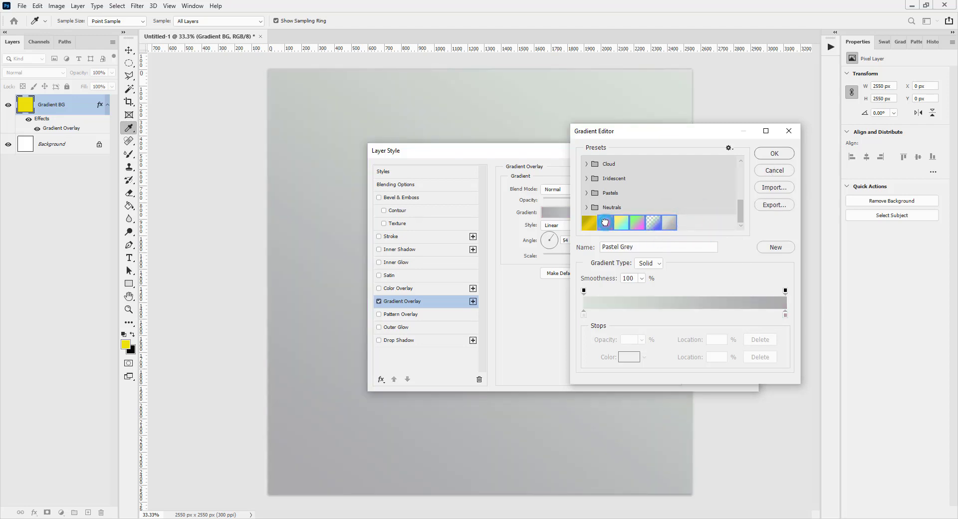
{"action": "right_click", "coordinate": [606, 225]}
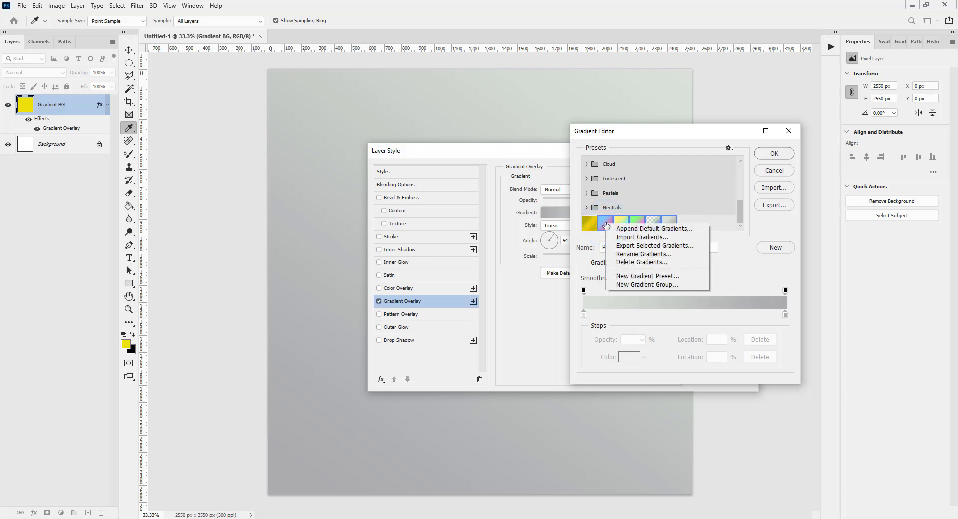
{"action": "left_click", "coordinate": [640, 263]}
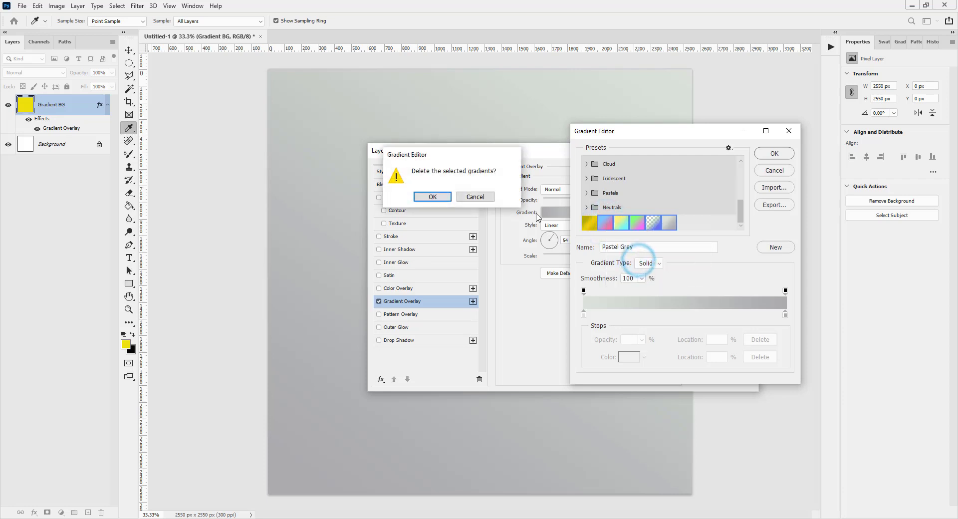
{"action": "left_click", "coordinate": [435, 197]}
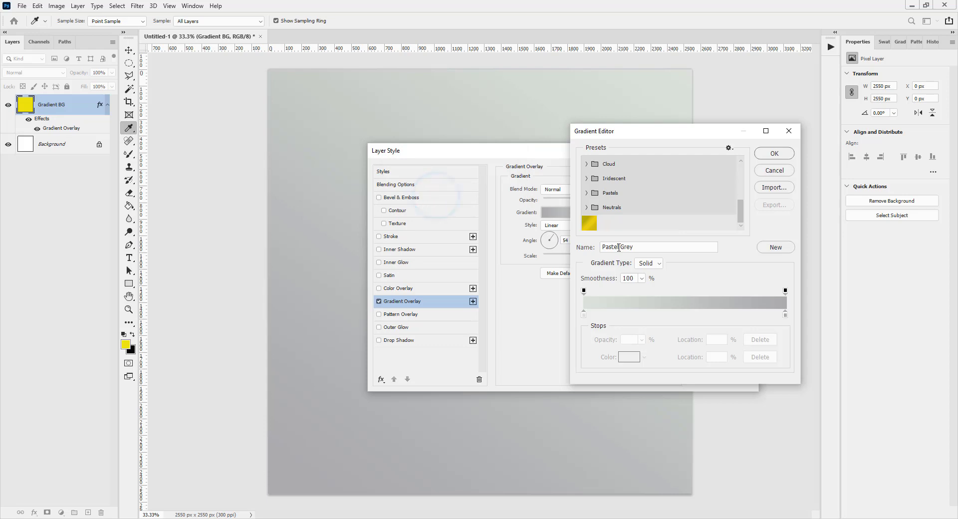
{"action": "left_click", "coordinate": [773, 155]}
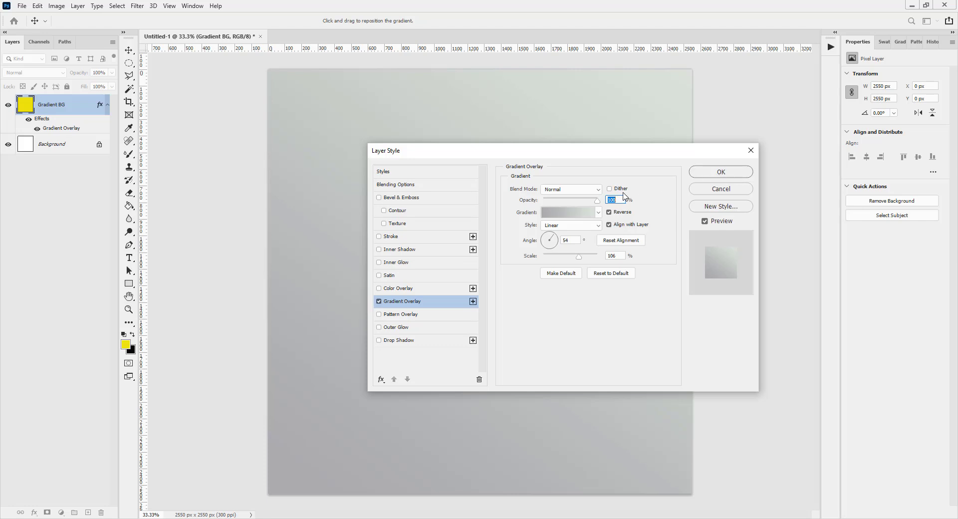
Step: Import the My Pastels 1 gradient file into the overlay's presets and expand its group
{"action": "left_click", "coordinate": [568, 214]}
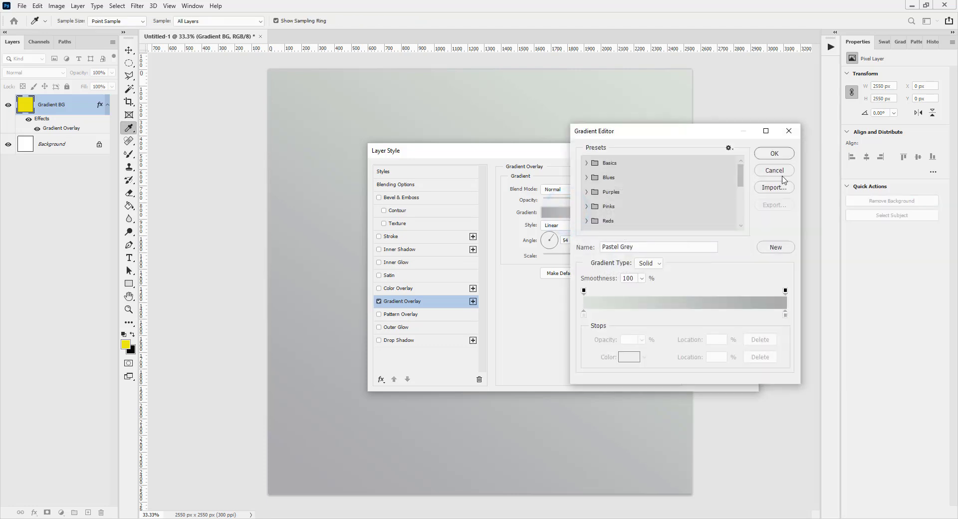
{"action": "left_click", "coordinate": [774, 187]}
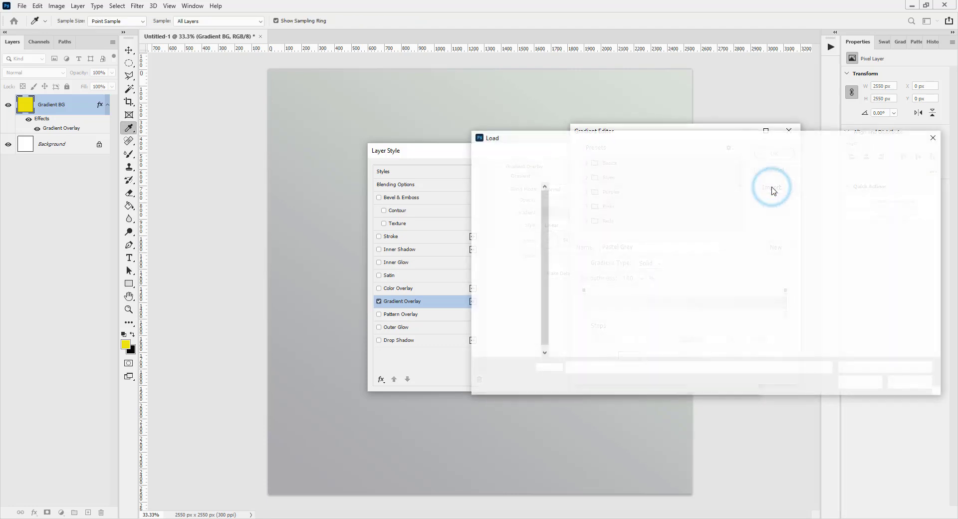
{"action": "double_click", "coordinate": [599, 204]}
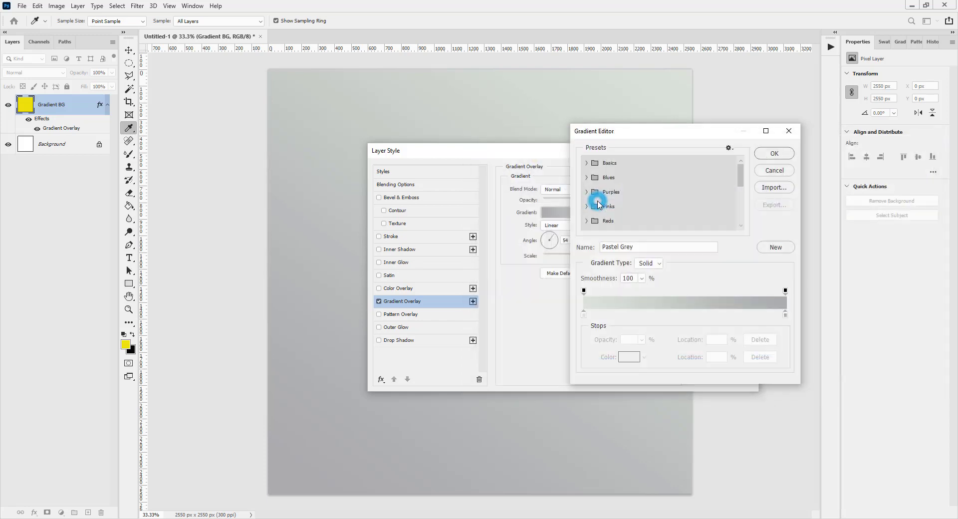
{"action": "left_click_drag", "start_coordinate": [742, 178], "coordinate": [747, 214]}
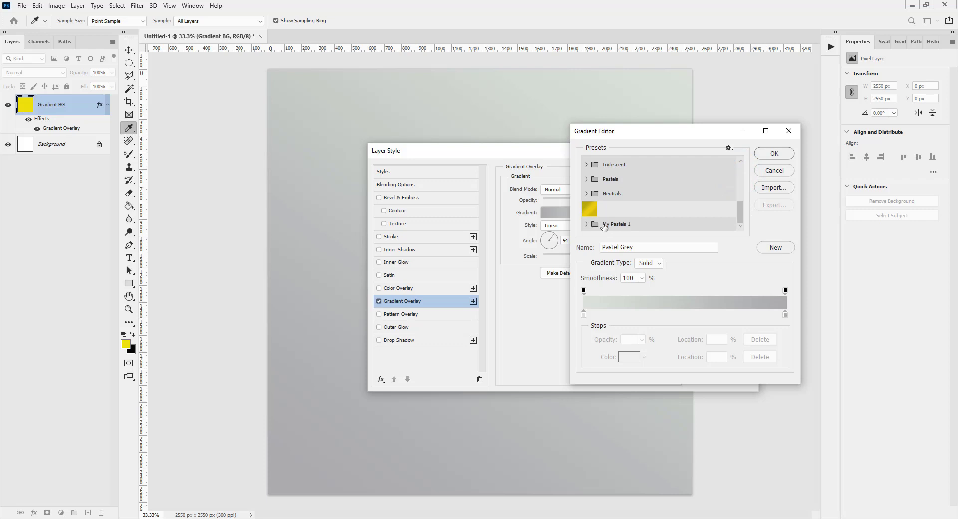
{"action": "left_click", "coordinate": [587, 224]}
{"action": "left_click_drag", "start_coordinate": [741, 208], "coordinate": [742, 213]}
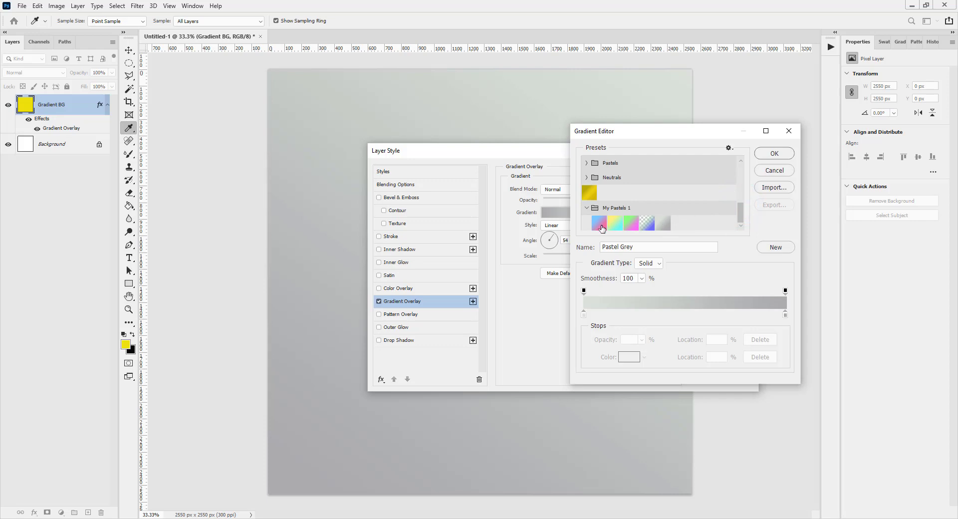
Step: Preview the My Pastels 1 gradients on the overlay, settle on Pastel Grey and confirm the layer style
{"action": "left_click", "coordinate": [603, 225]}
{"action": "left_click", "coordinate": [621, 225]}
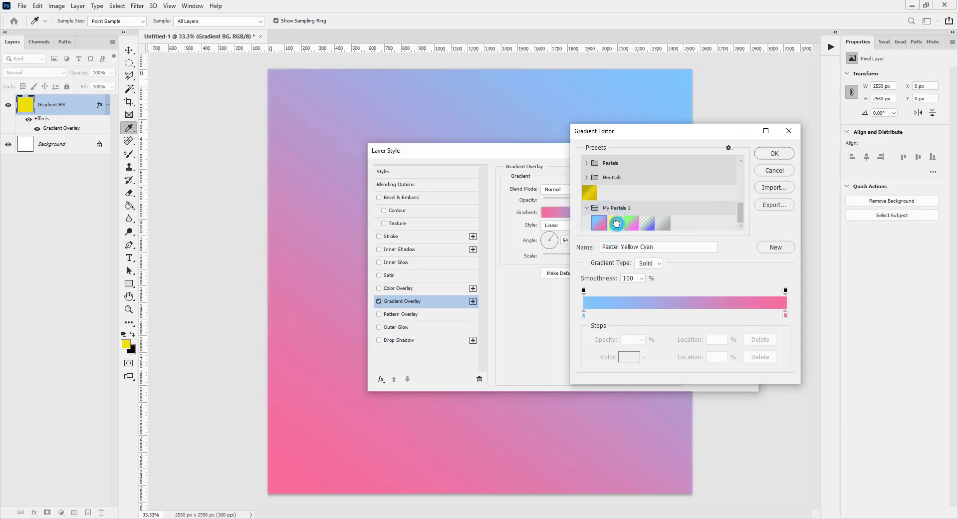
{"action": "left_click", "coordinate": [631, 224]}
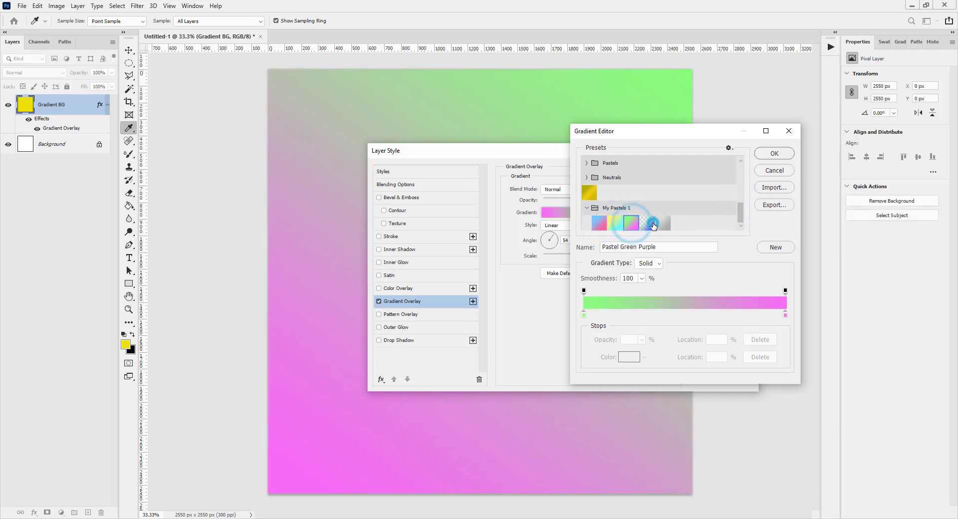
{"action": "left_click", "coordinate": [647, 223]}
{"action": "left_click", "coordinate": [664, 223]}
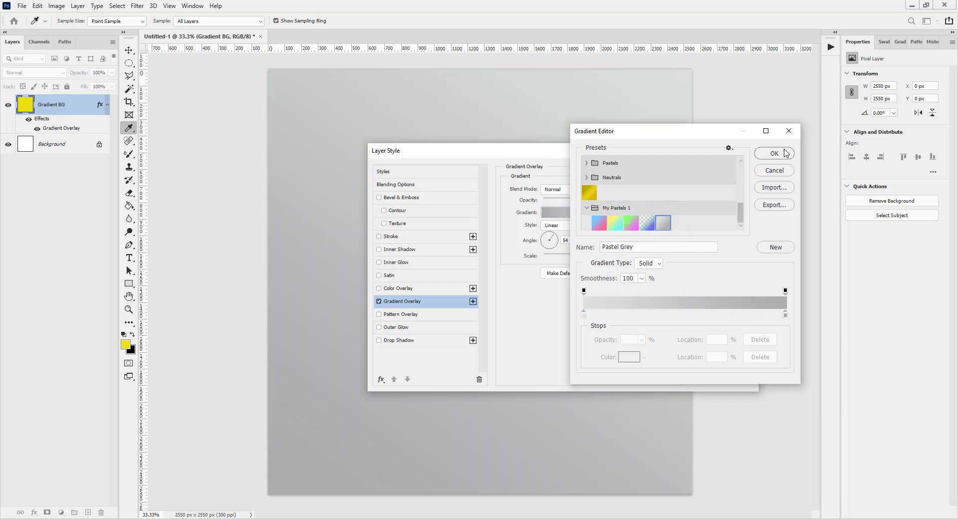
{"action": "left_click", "coordinate": [784, 153]}
{"action": "left_click", "coordinate": [720, 176]}
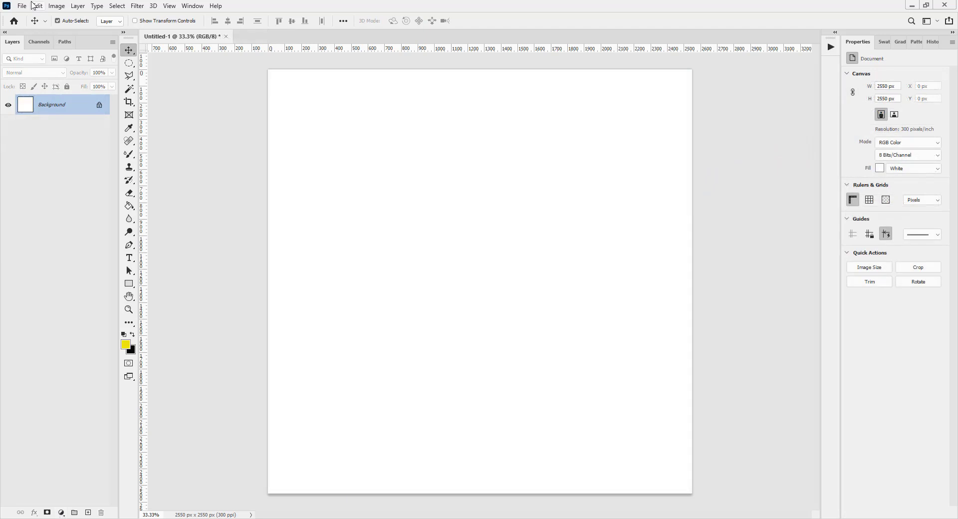
Step: Place the Pexels portrait photo as a linked object, scaled down to about 1386 × 2080 px and centred on the canvas
{"action": "left_click", "coordinate": [20, 7]}
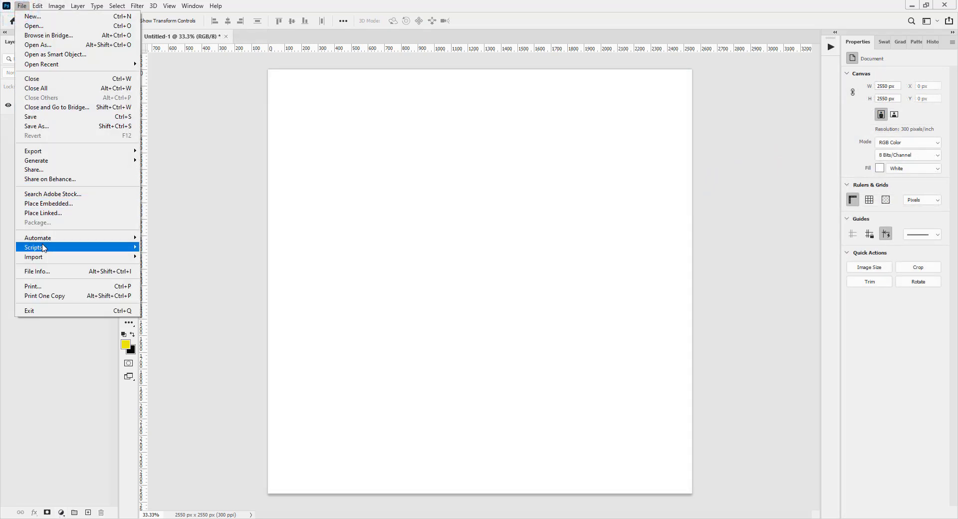
{"action": "left_click", "coordinate": [44, 213]}
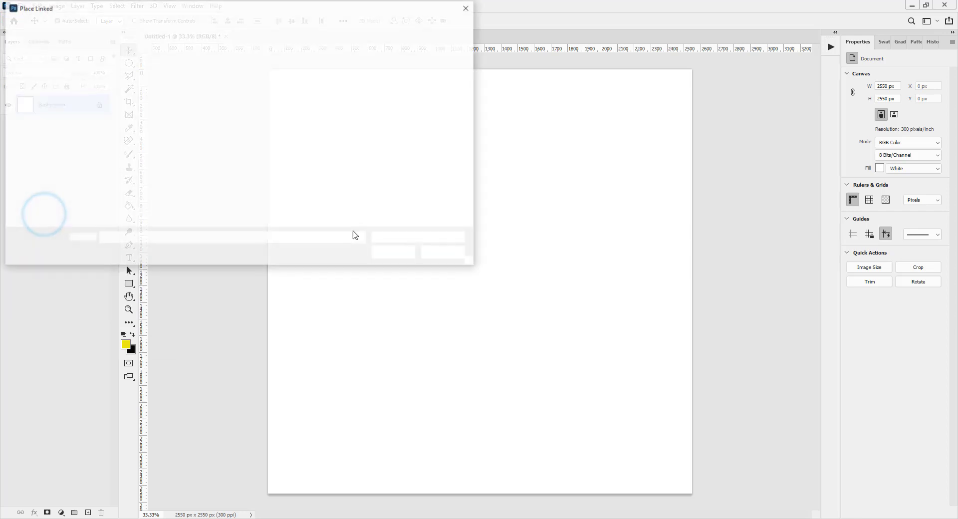
{"action": "double_click", "coordinate": [119, 152]}
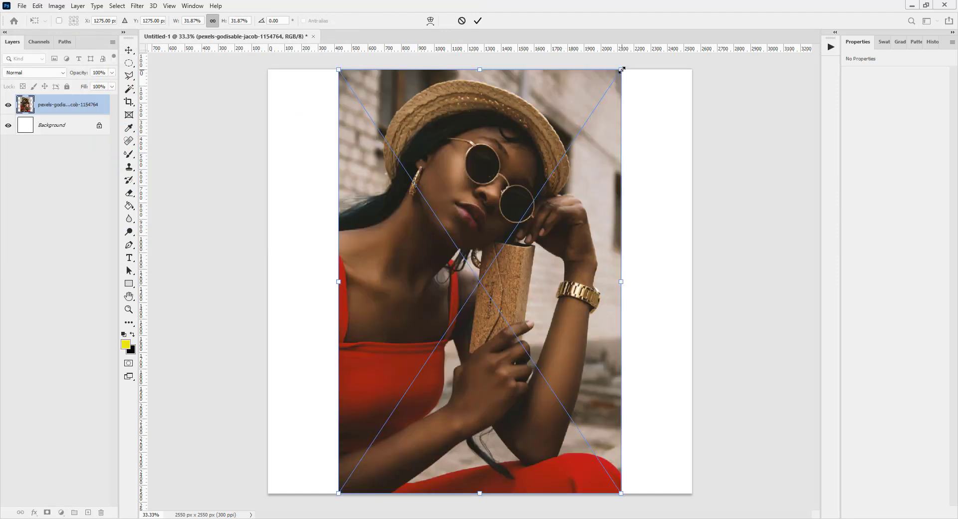
{"action": "left_click_drag", "start_coordinate": [622, 70], "coordinate": [570, 150]}
{"action": "left_click_drag", "start_coordinate": [501, 239], "coordinate": [529, 199]}
{"action": "key", "text": "Return"}
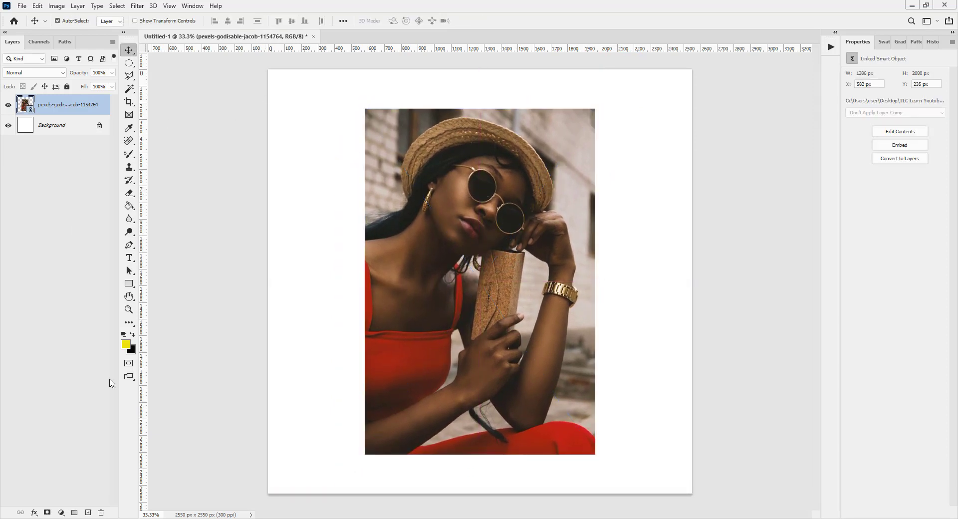
Step: Add a Gradient Map adjustment layer above the photo with the Pastel Blue Pink preset from My Pastels 1
{"action": "left_click", "coordinate": [59, 511]}
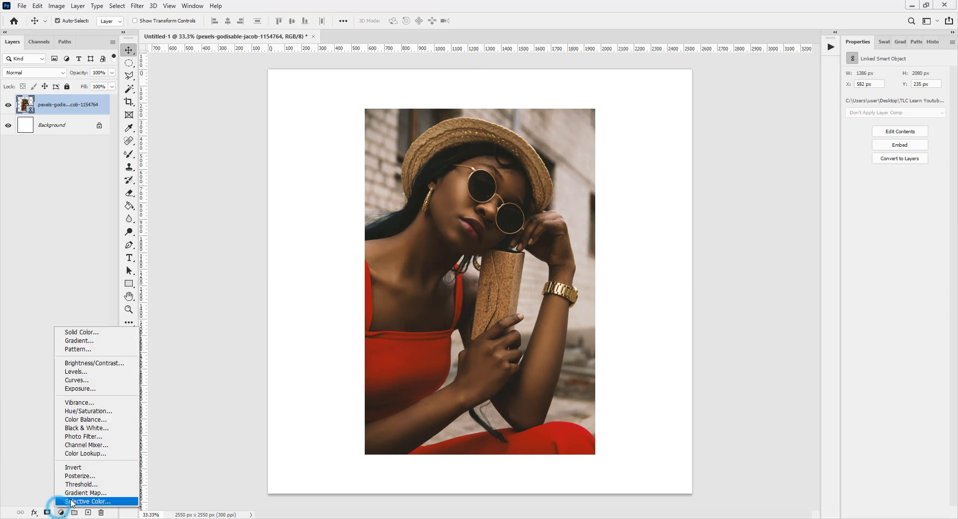
{"action": "left_click", "coordinate": [82, 493]}
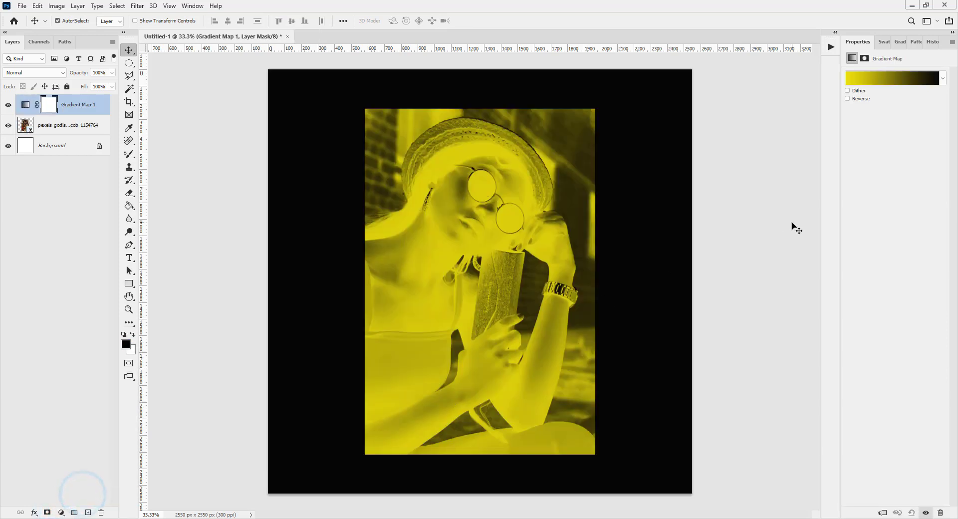
{"action": "left_click", "coordinate": [941, 78]}
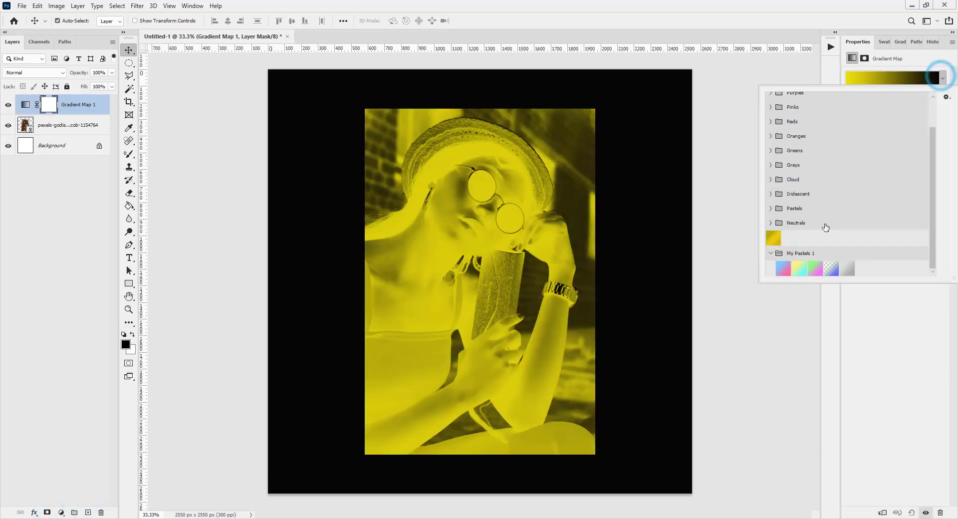
{"action": "left_click", "coordinate": [782, 268]}
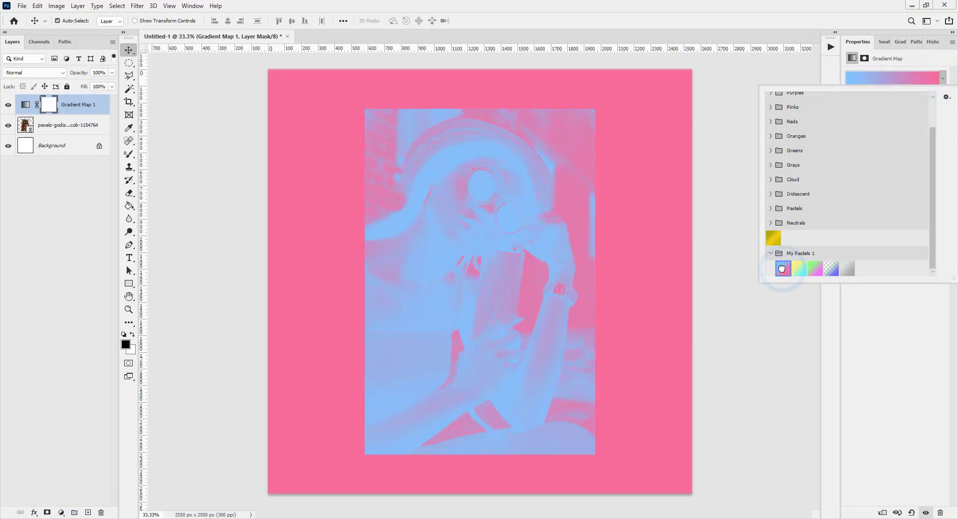
Step: Try the Pastel Yellow Cyan, Pastel Green Purple, Transparent Blue and Pastel Grey presets on the gradient map
{"action": "left_click", "coordinate": [799, 271]}
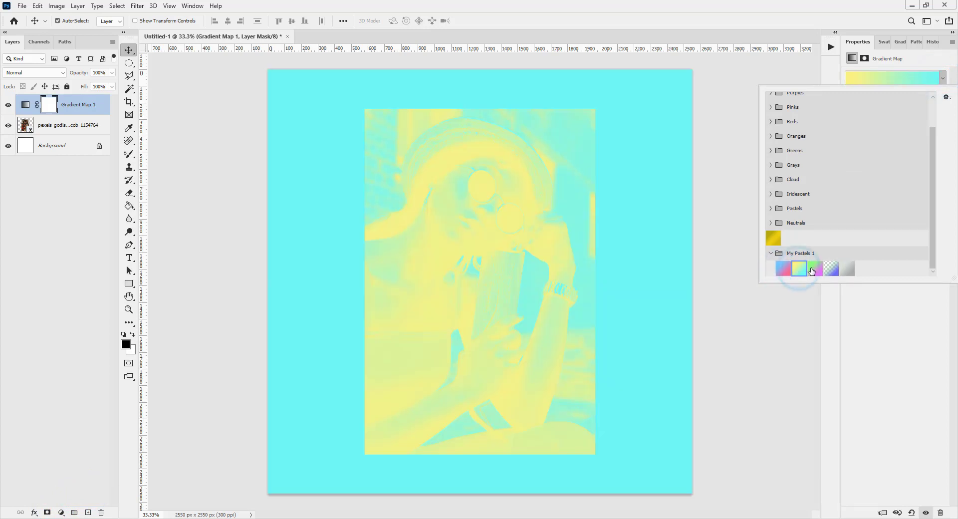
{"action": "left_click", "coordinate": [817, 270]}
{"action": "left_click", "coordinate": [833, 269]}
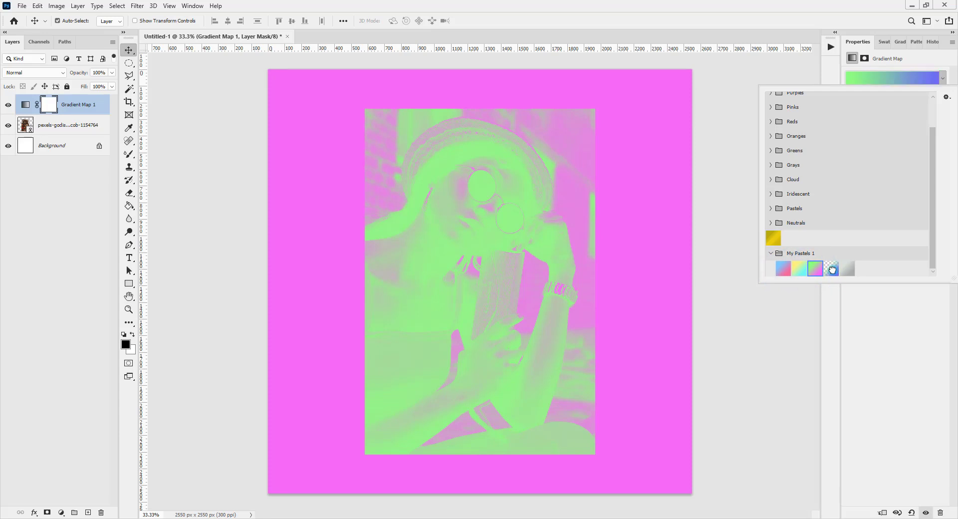
{"action": "left_click", "coordinate": [846, 270]}
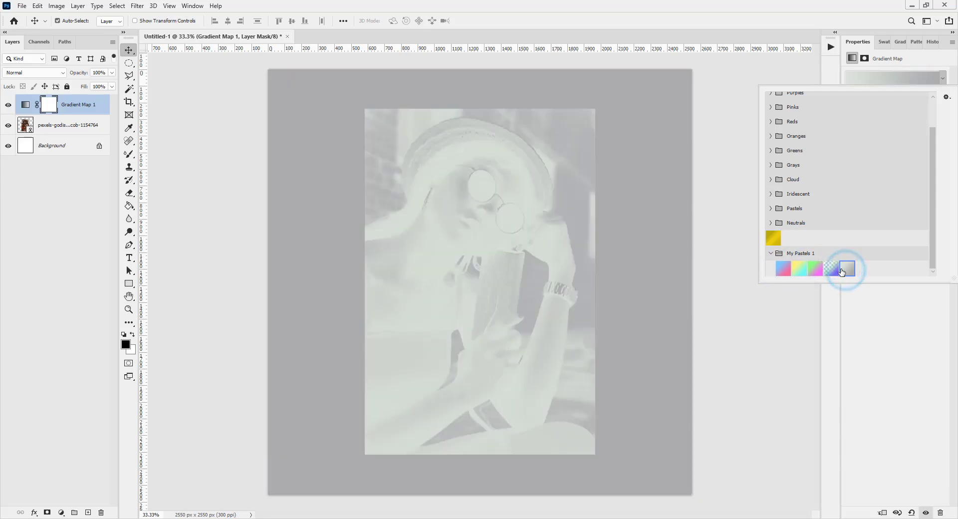
Step: Set the gradient map back to the Pastel Blue Pink preset and enable Dither and Reverse
{"action": "left_click", "coordinate": [784, 270]}
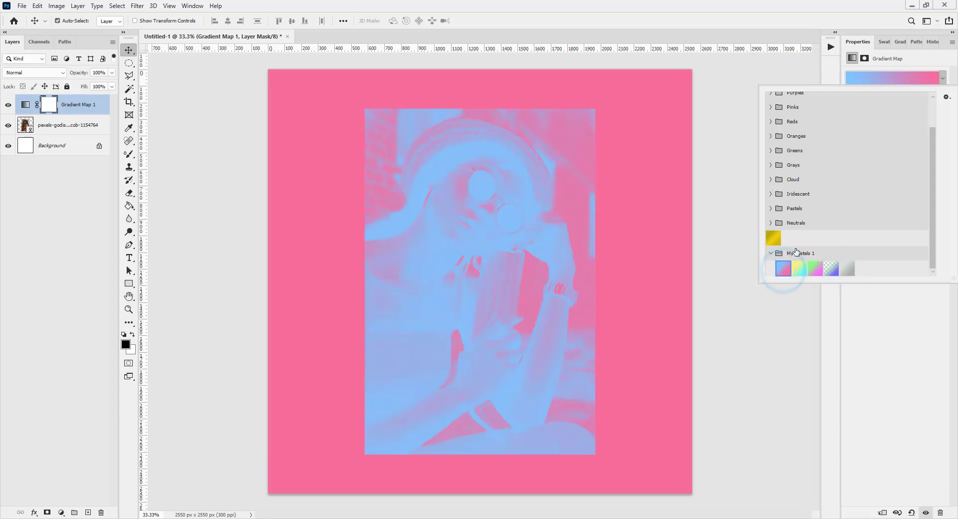
{"action": "left_click", "coordinate": [884, 295]}
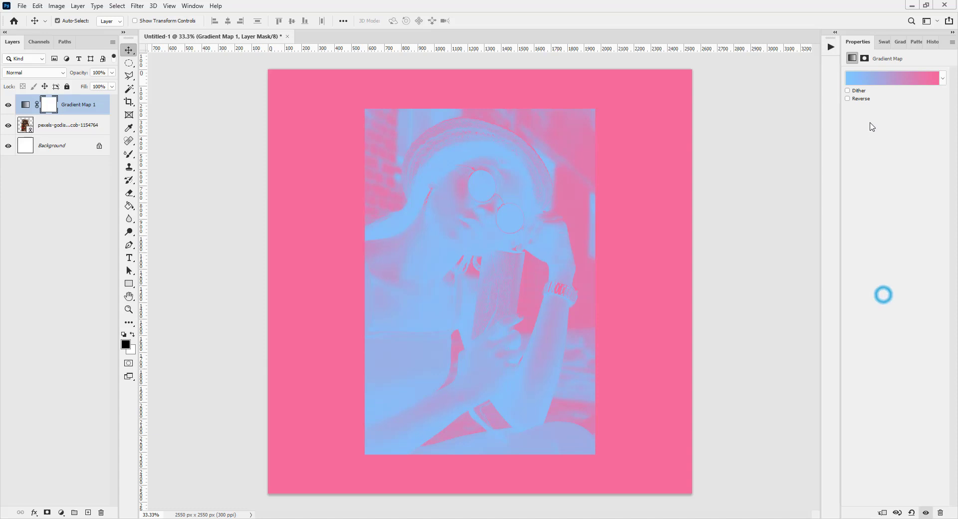
{"action": "left_click", "coordinate": [848, 91]}
{"action": "left_click", "coordinate": [848, 99]}
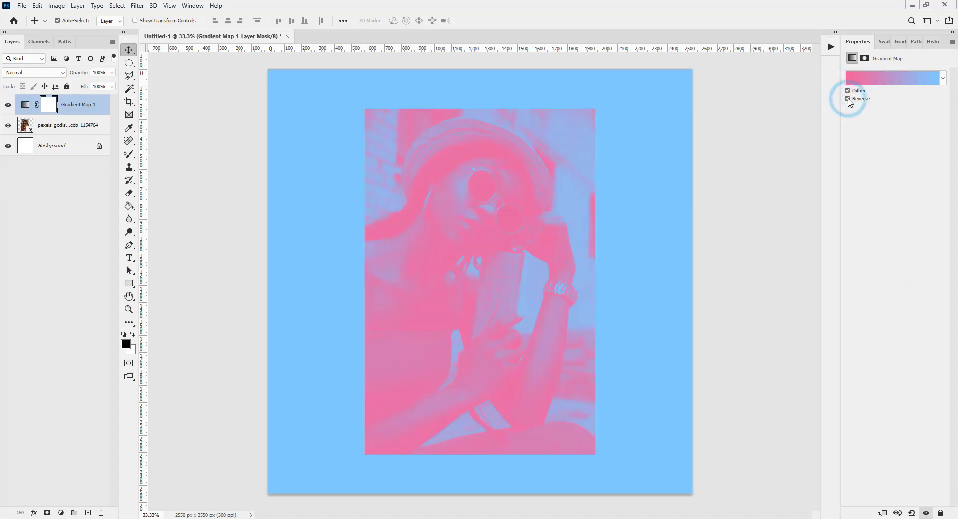
{"action": "left_click", "coordinate": [746, 205]}
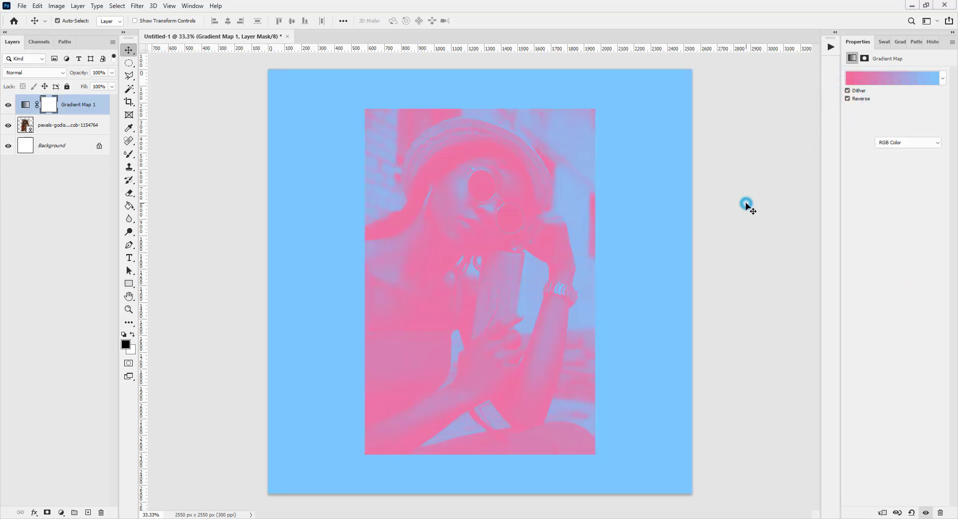